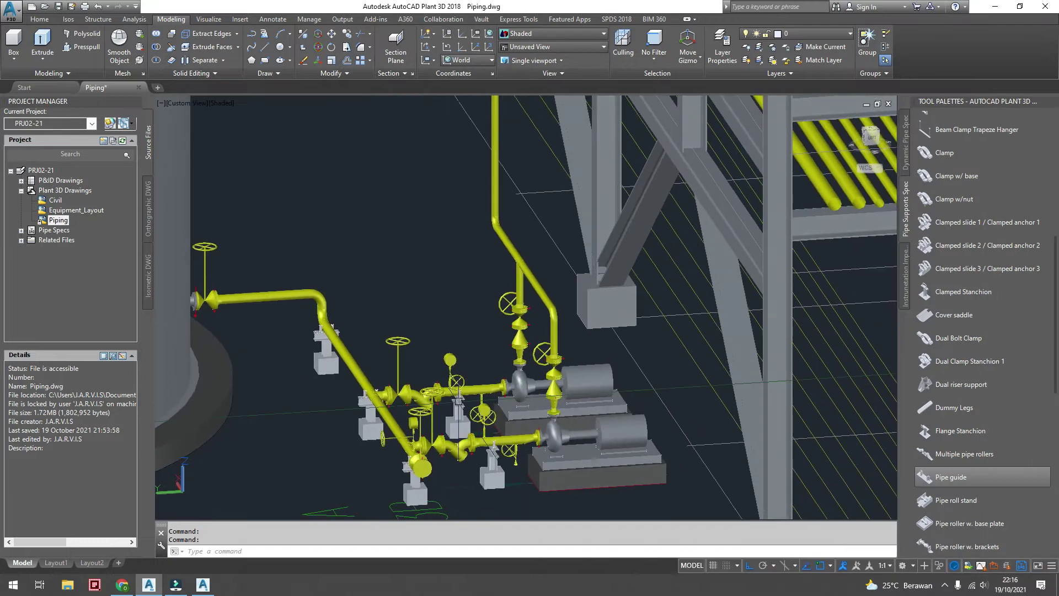
Orbit to a SW isometric view showing the tanks, columns and pipe rack
shift+middle_drag(458, 401, 495, 421)
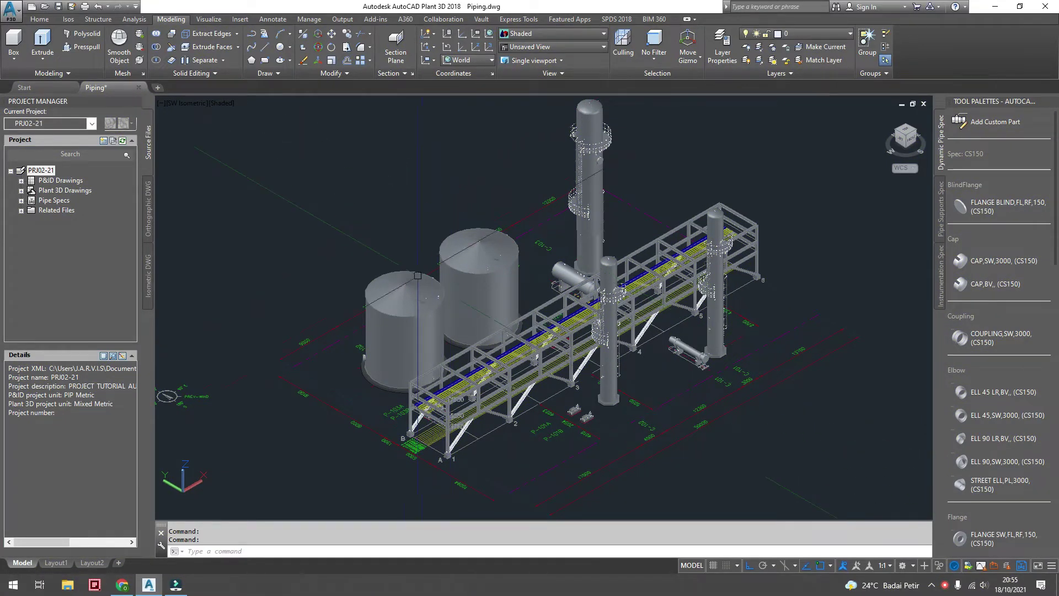
Unload the Civil external reference via XREF so the steel rack structure disappears
scroll(405, 404, up, 2)
scroll(405, 403, up, 3)
scroll(405, 403, up, 2)
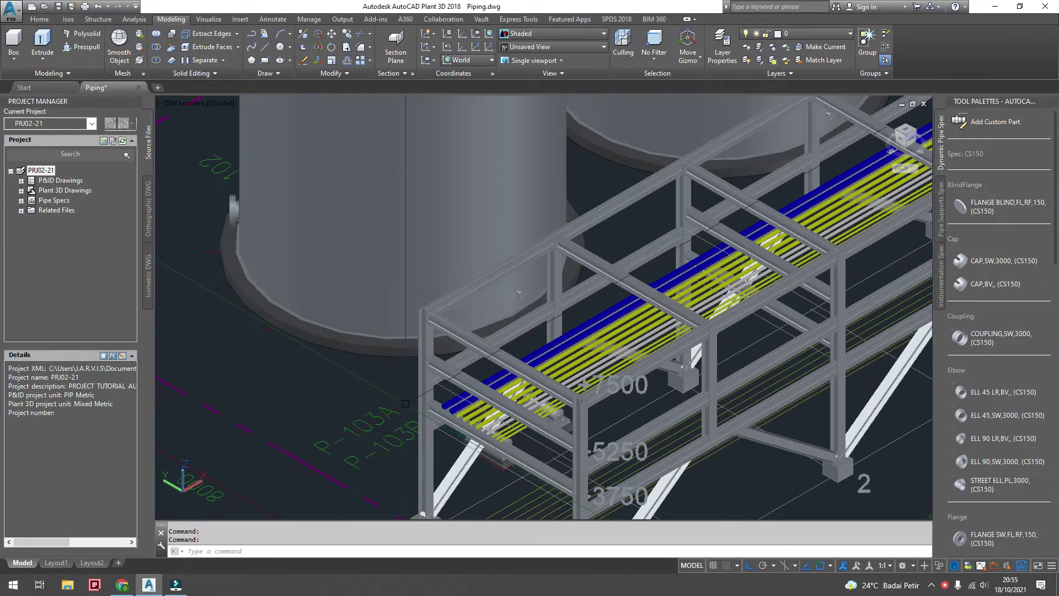
mouse_move(449, 383)
middle_down()
mouse_move(442, 329)
mouse_move(482, 343)
middle_up()
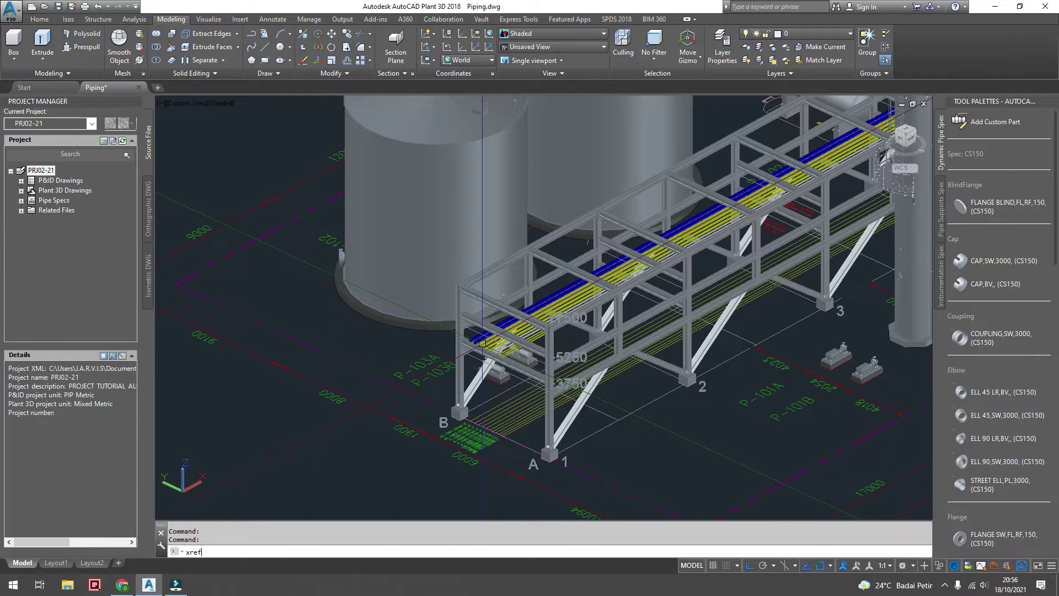
key(space)
key(Return)
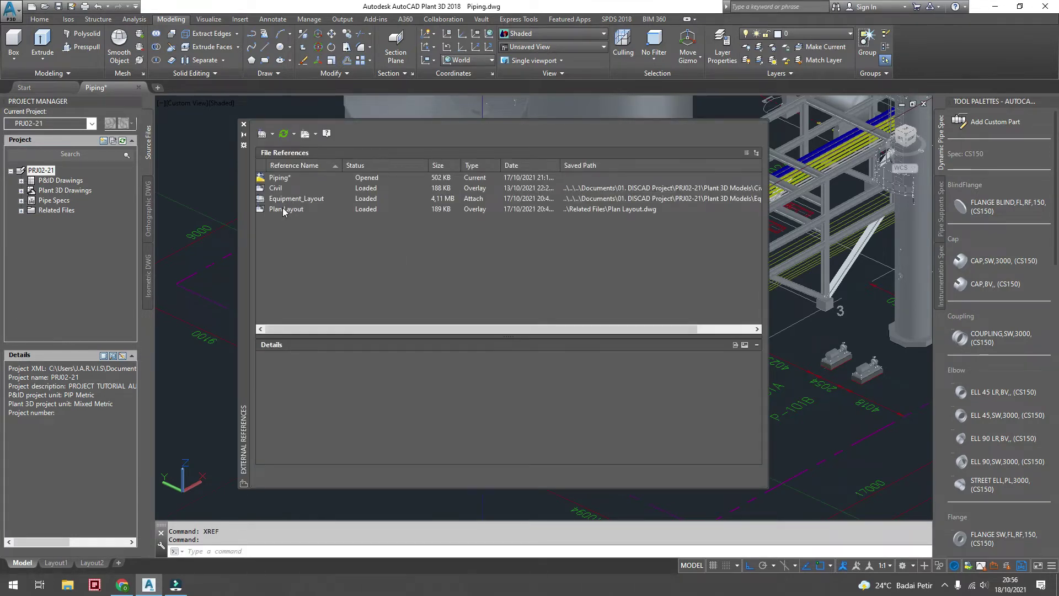
right_click(279, 190)
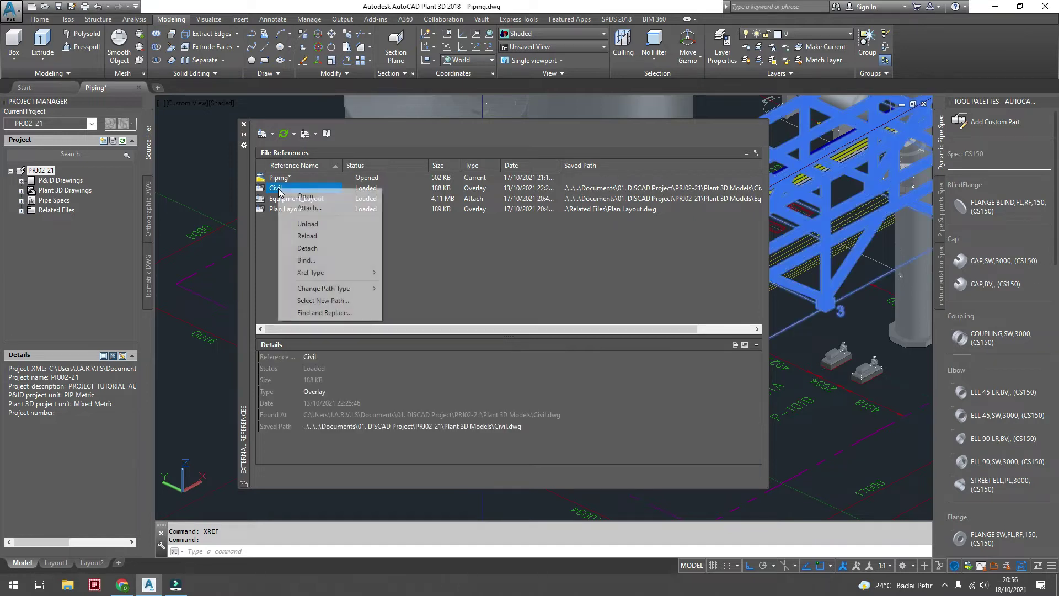
click(301, 220)
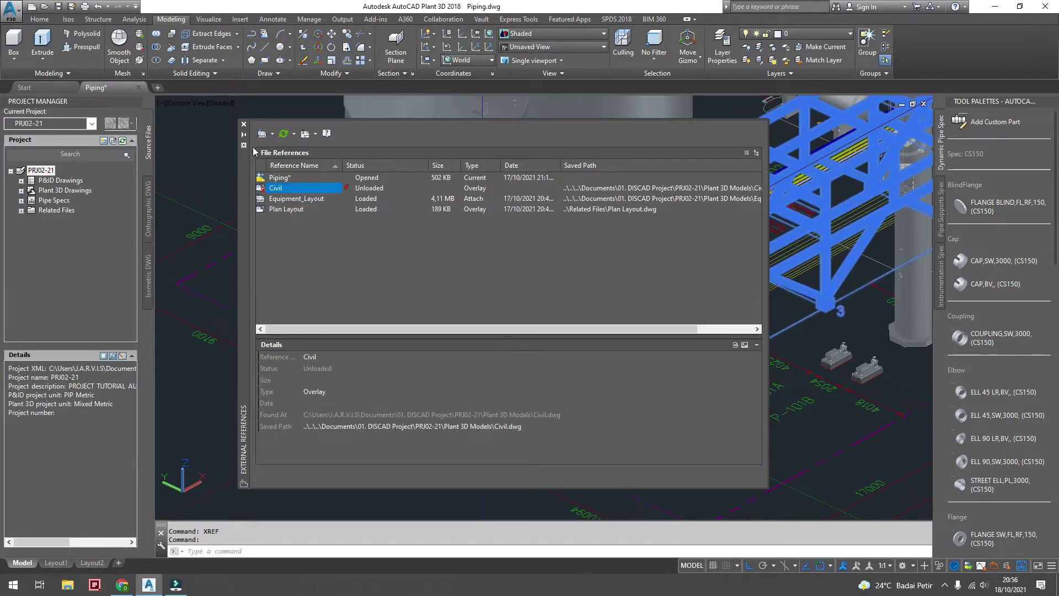
click(244, 124)
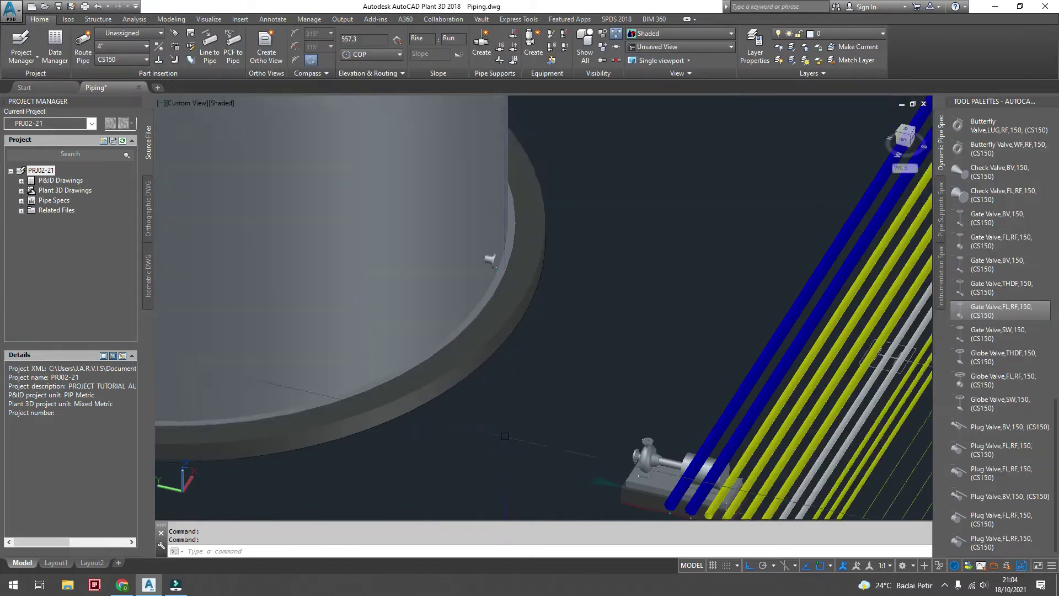
Assign new line number with service PC, number 1020, spec CS150 and 4" nominal size
middle_drag(481, 382, 457, 338)
click(156, 35)
click(143, 49)
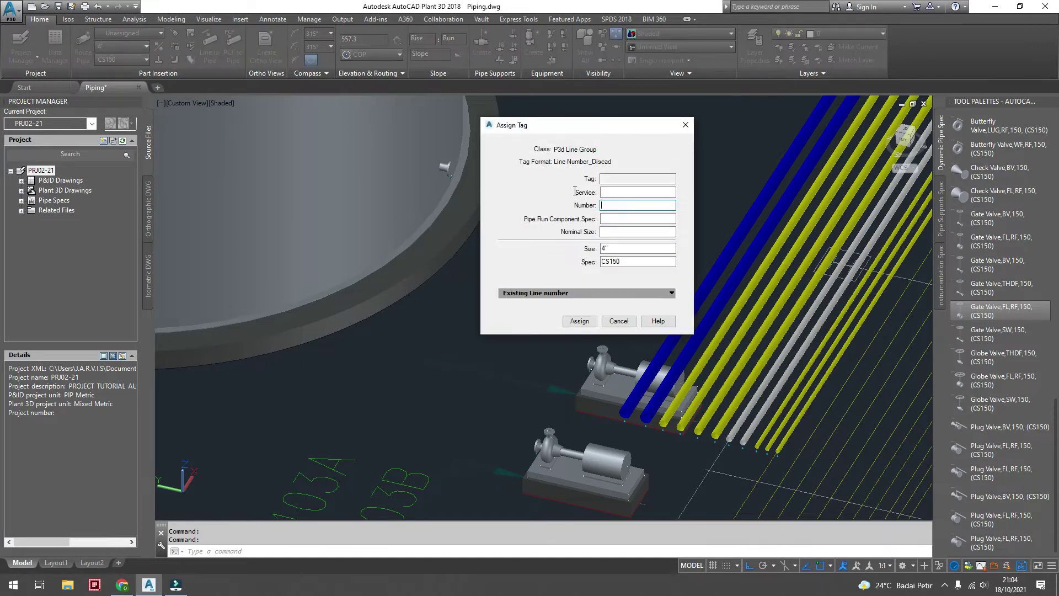
click(613, 191)
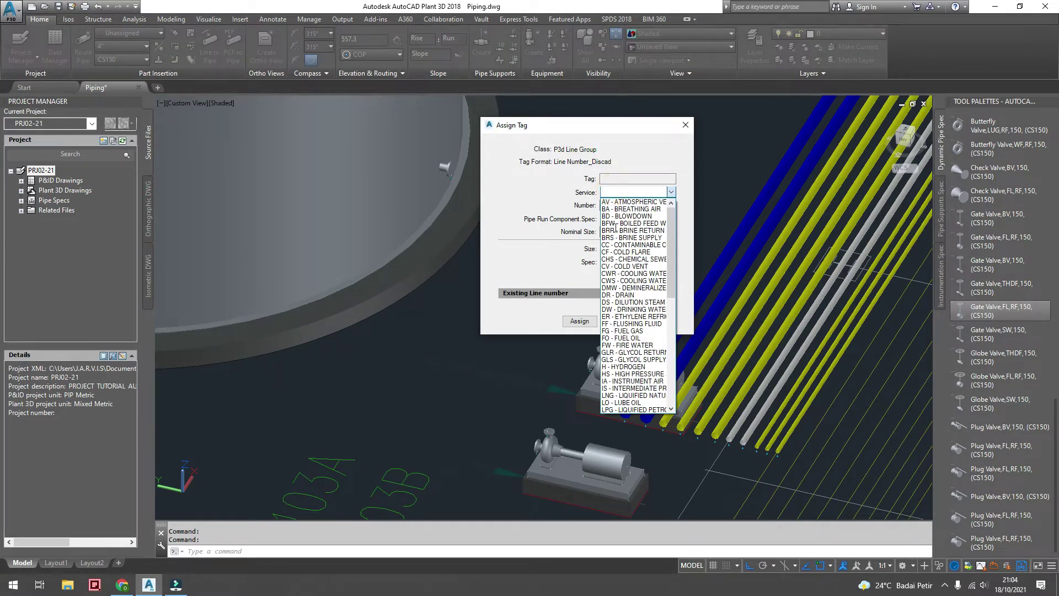
scroll(628, 368, down, 3)
scroll(628, 389, down, 1)
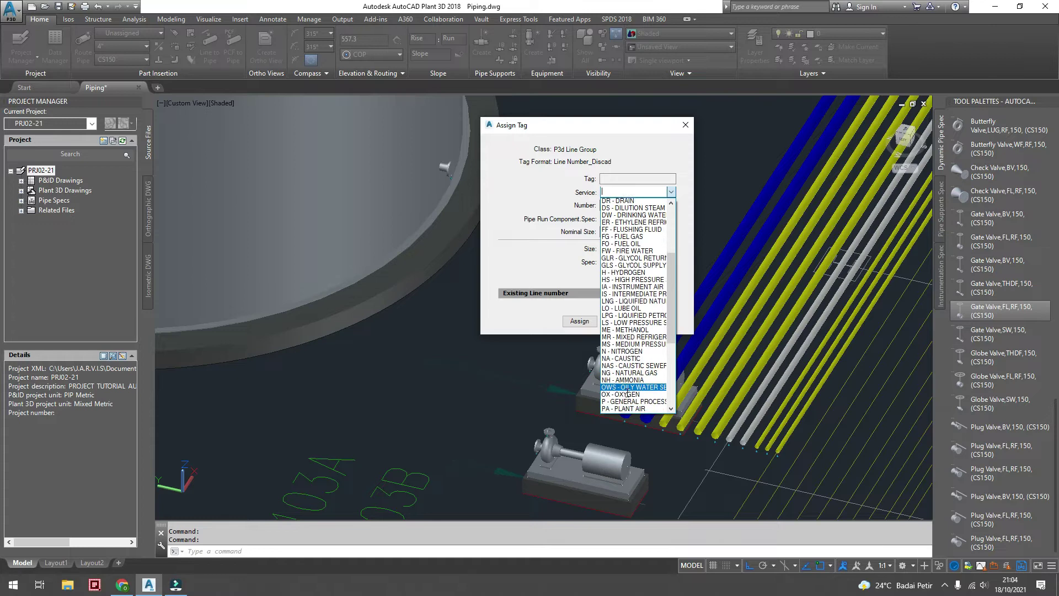
click(627, 400)
click(615, 206)
text(1020)
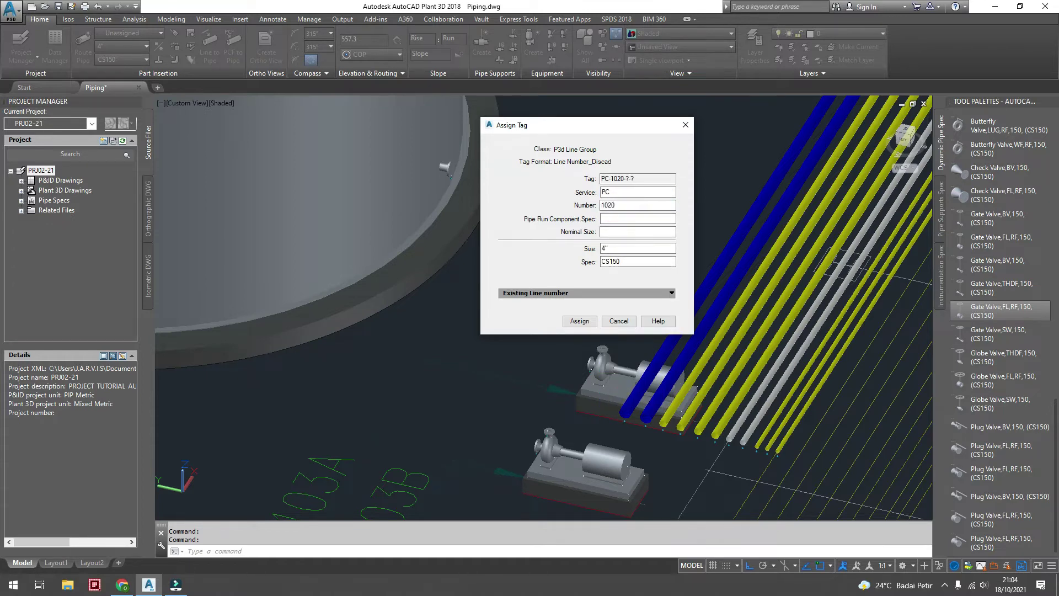
click(605, 220)
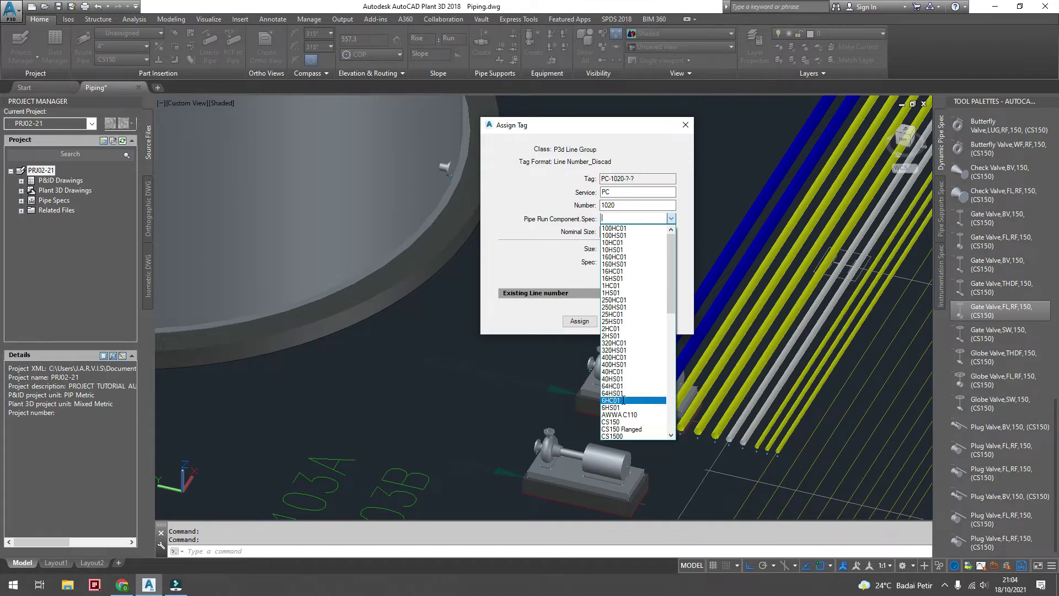
click(611, 422)
click(615, 232)
text(4)
click(579, 321)
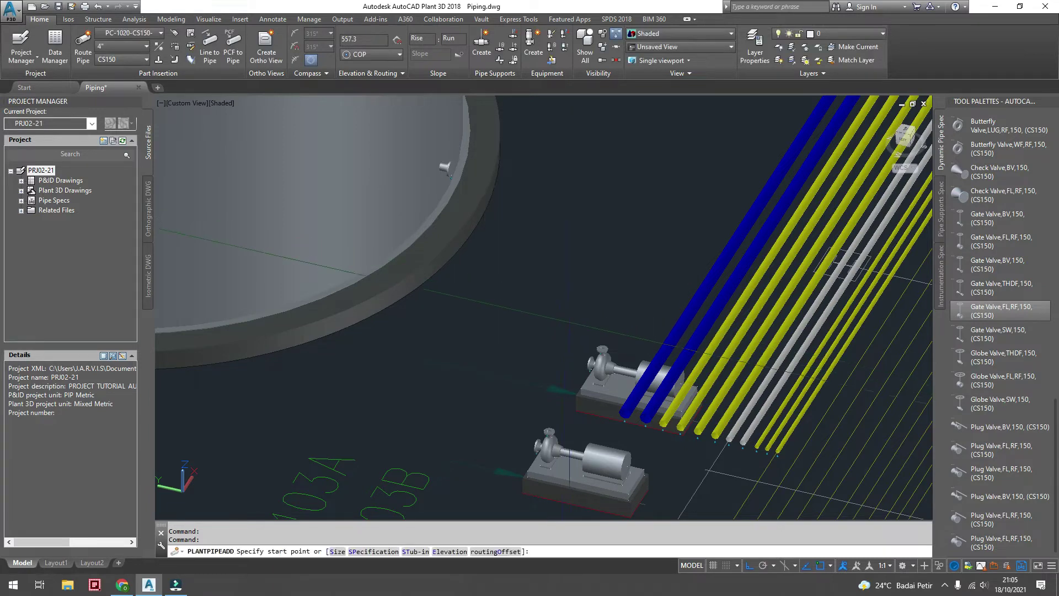
Orbit to see the tank nozzle edge-on and start the 4" pipe there
scroll(449, 165, up, 2)
scroll(444, 154, up, 3)
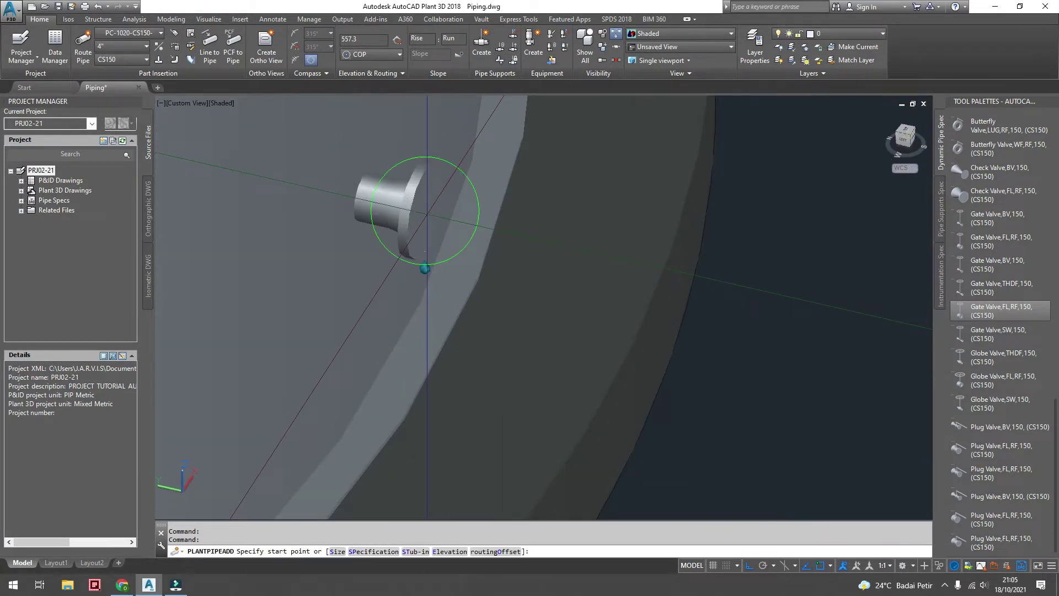
scroll(424, 269, down, 1)
scroll(425, 268, down, 3)
mouse_move(424, 268)
shift+middle_down()
mouse_move(500, 199)
mouse_move(446, 179)
shift+middle_up()
scroll(423, 178, up, 2)
scroll(425, 177, up, 3)
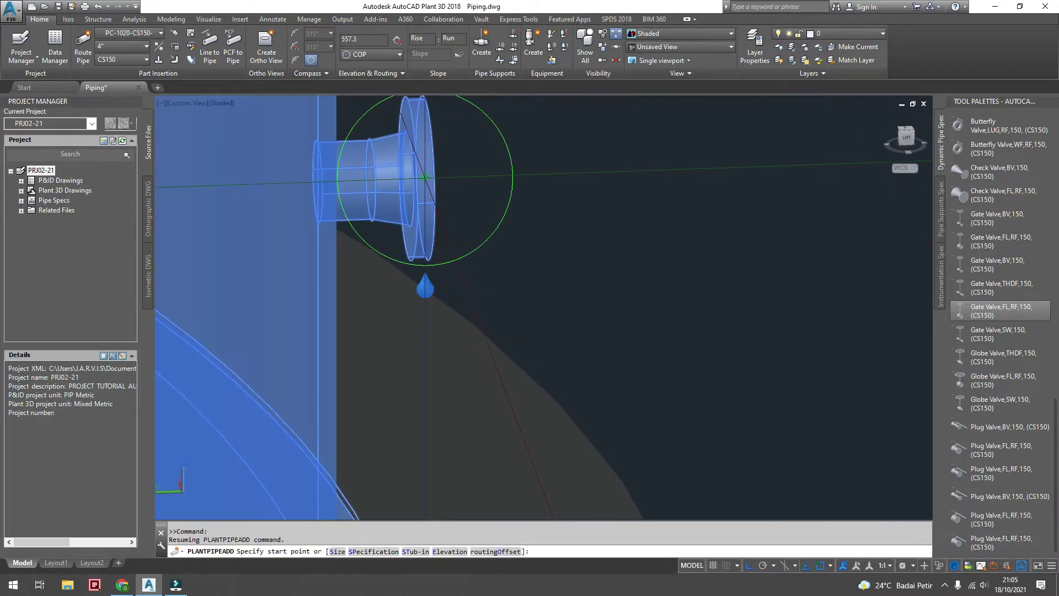
click(425, 177)
End the route at the lower pump's inlet, previewing solution 1 of 9
scroll(424, 177, down, 1)
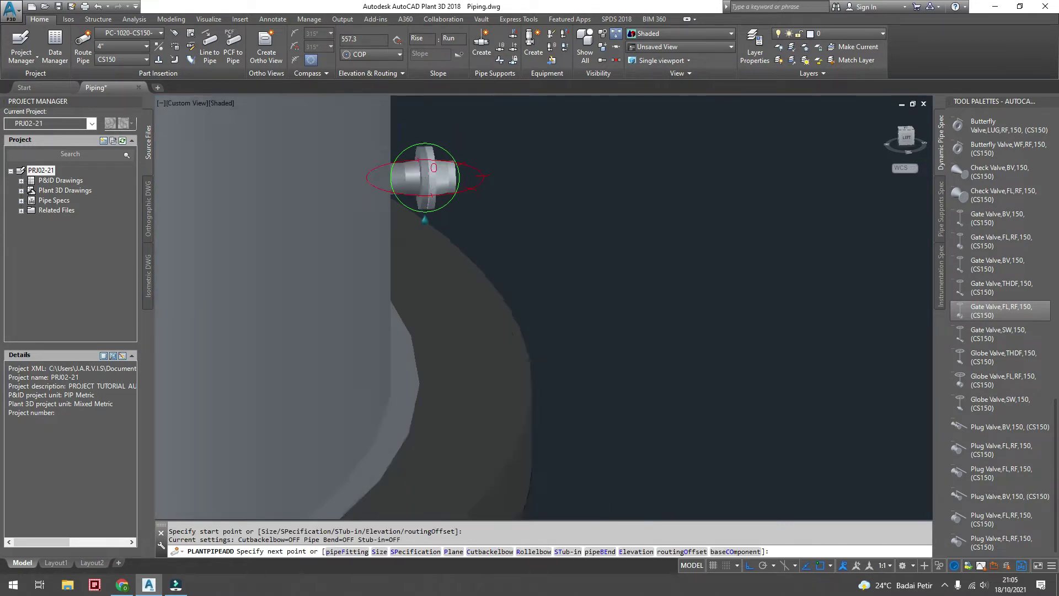
scroll(424, 178, down, 3)
scroll(424, 178, down, 1)
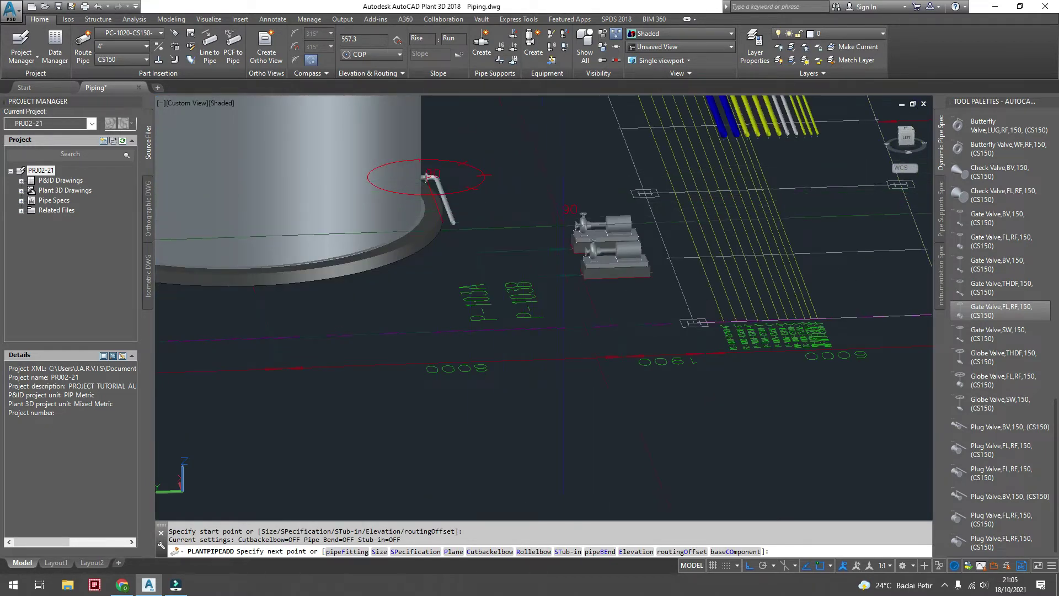
scroll(589, 281, up, 3)
scroll(589, 281, up, 2)
key(Escape)
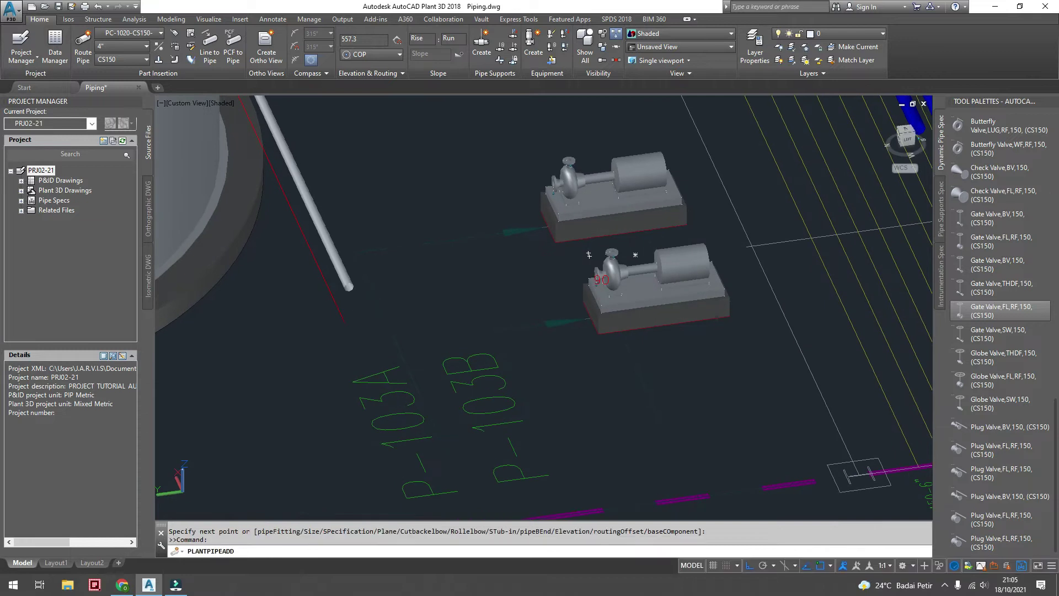
scroll(601, 287, up, 3)
scroll(612, 293, up, 2)
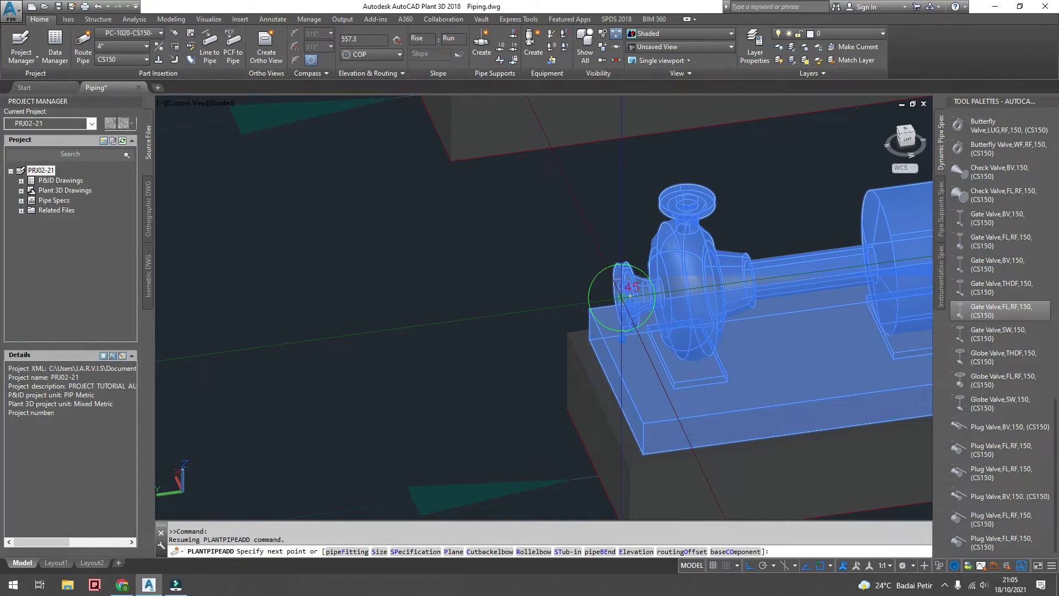
click(621, 296)
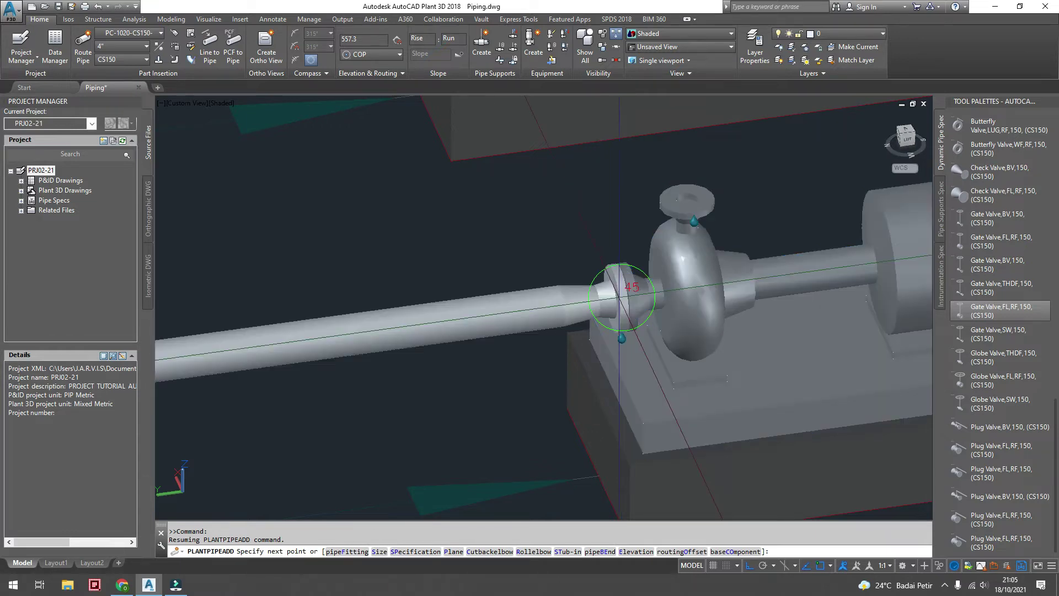
scroll(621, 296, down, 4)
scroll(496, 248, down, 2)
Cycle through two routing solutions, accept the tank-to-lower-pump route, and inspect it
scroll(414, 221, down, 1)
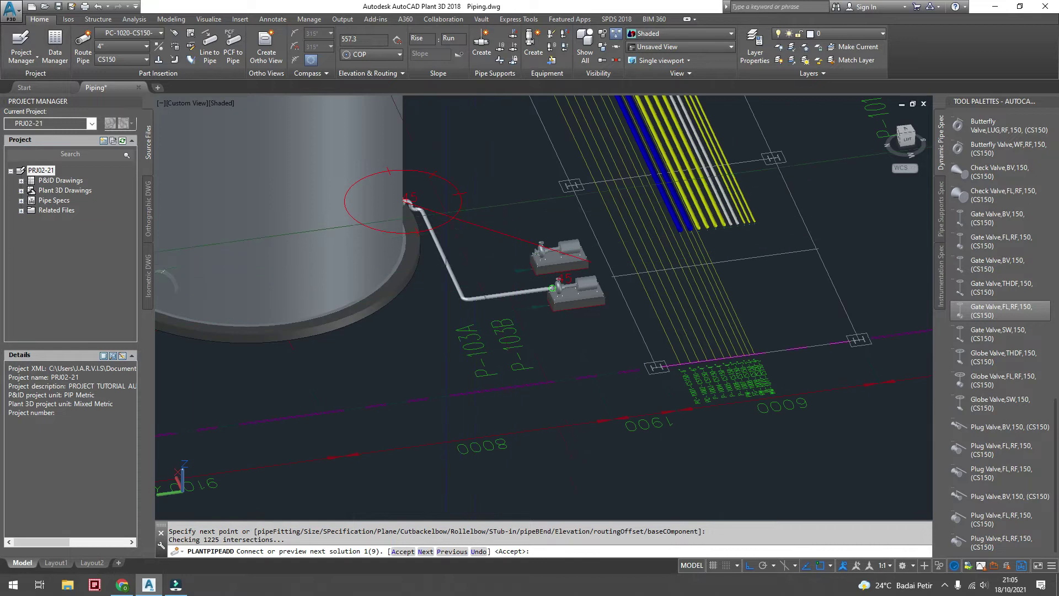
scroll(375, 207, up, 1)
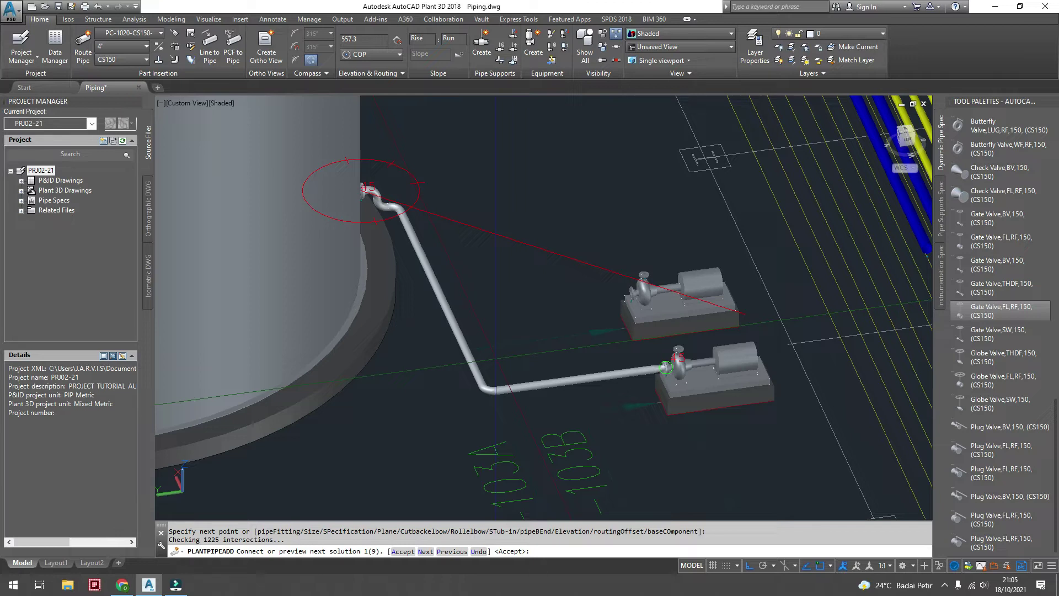
click(425, 551)
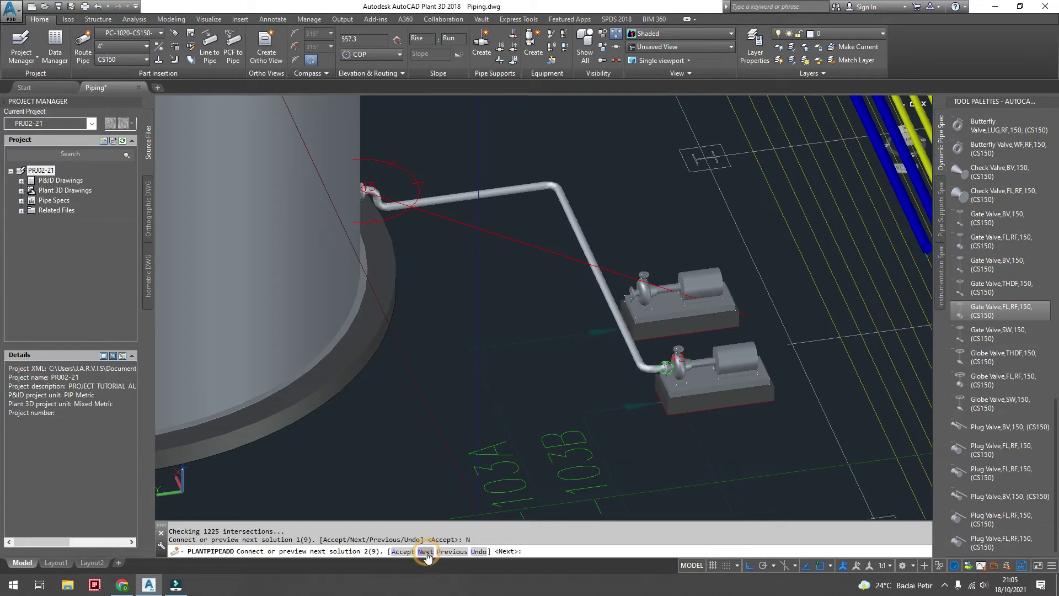
click(425, 551)
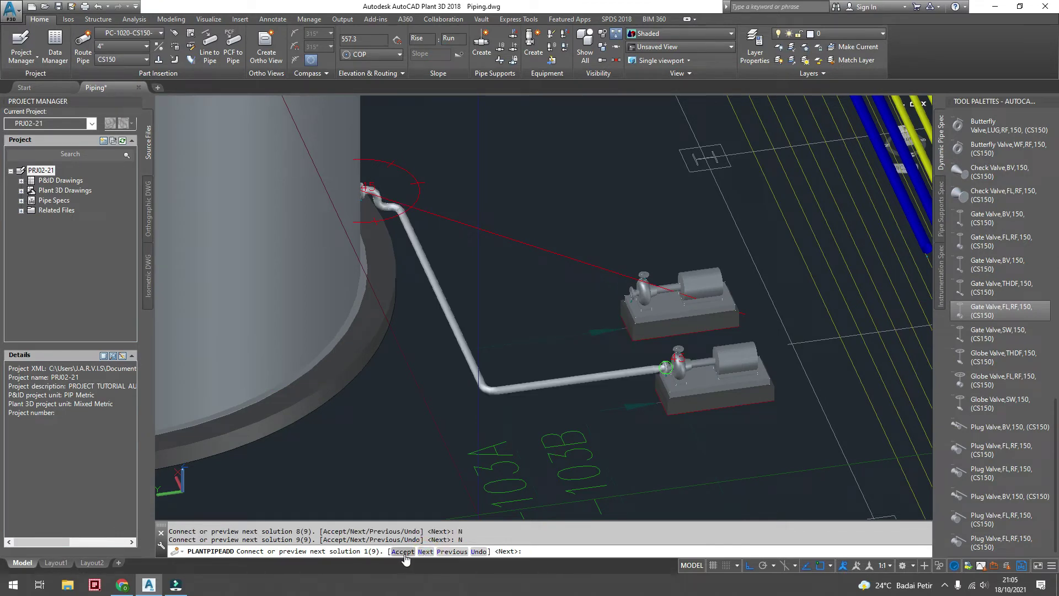
click(403, 551)
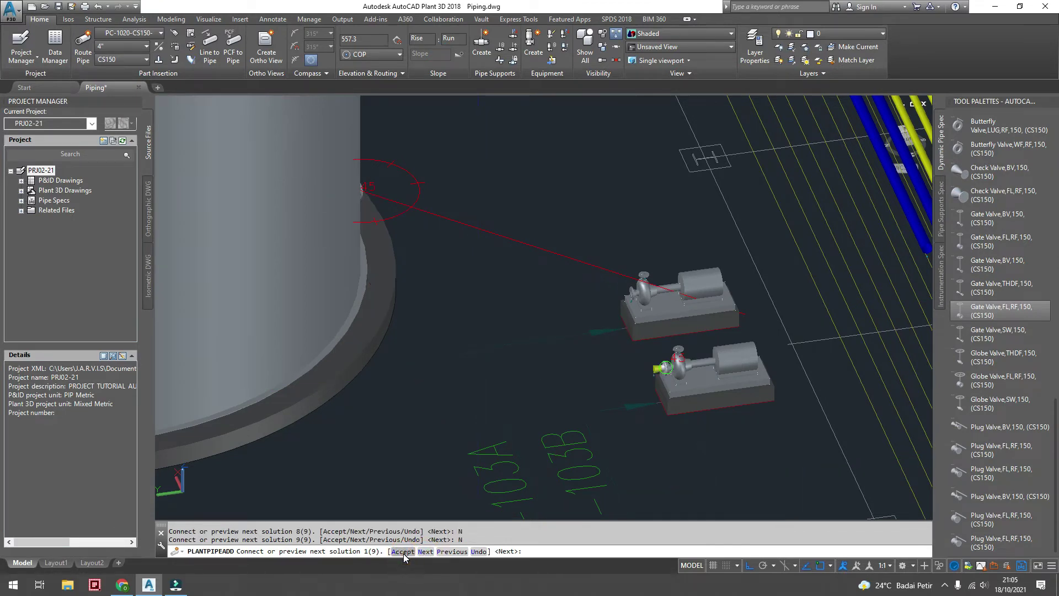
click(403, 552)
mouse_move(478, 514)
shift+middle_down()
mouse_move(489, 319)
mouse_move(472, 307)
mouse_move(516, 349)
shift+middle_up()
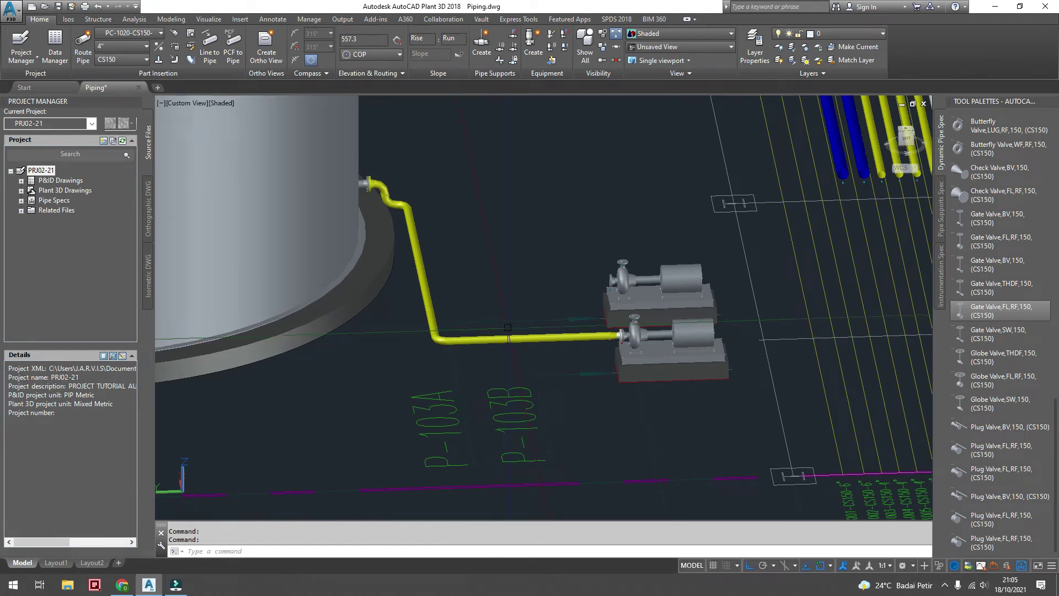
Erase the elbow and the flange at the tank nozzle
scroll(386, 190, up, 3)
scroll(391, 192, up, 3)
scroll(395, 193, up, 2)
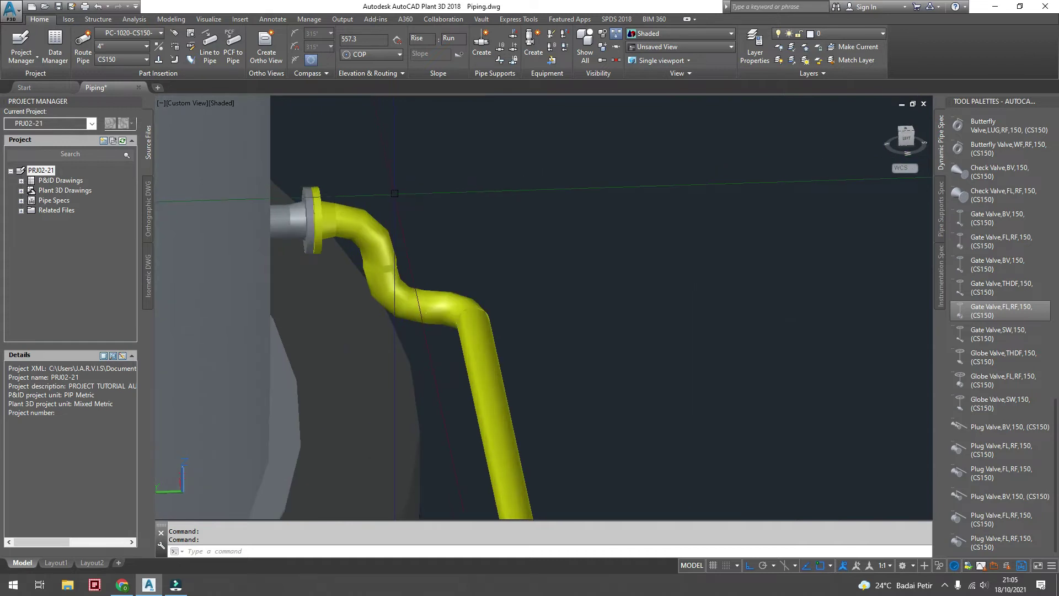
scroll(333, 213, up, 2)
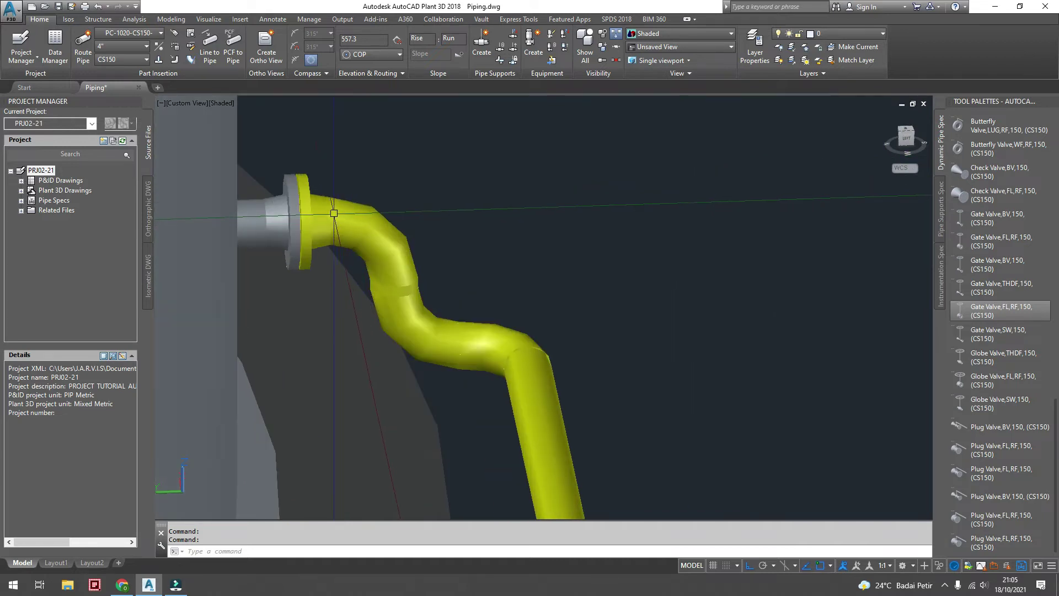
click(341, 214)
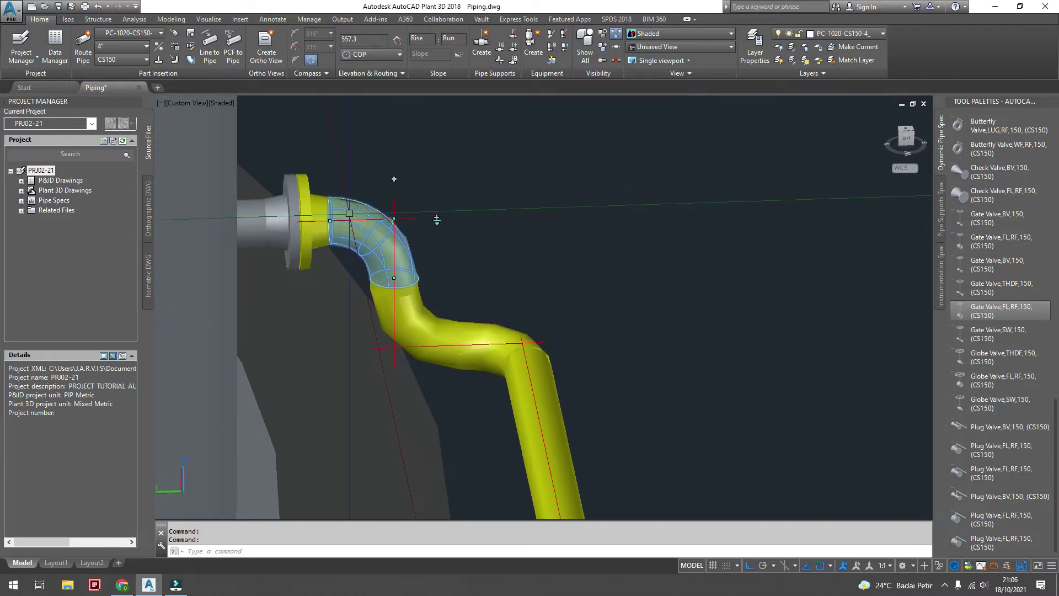
key(Delete)
text(e)
key(Return)
click(308, 210)
key(Return)
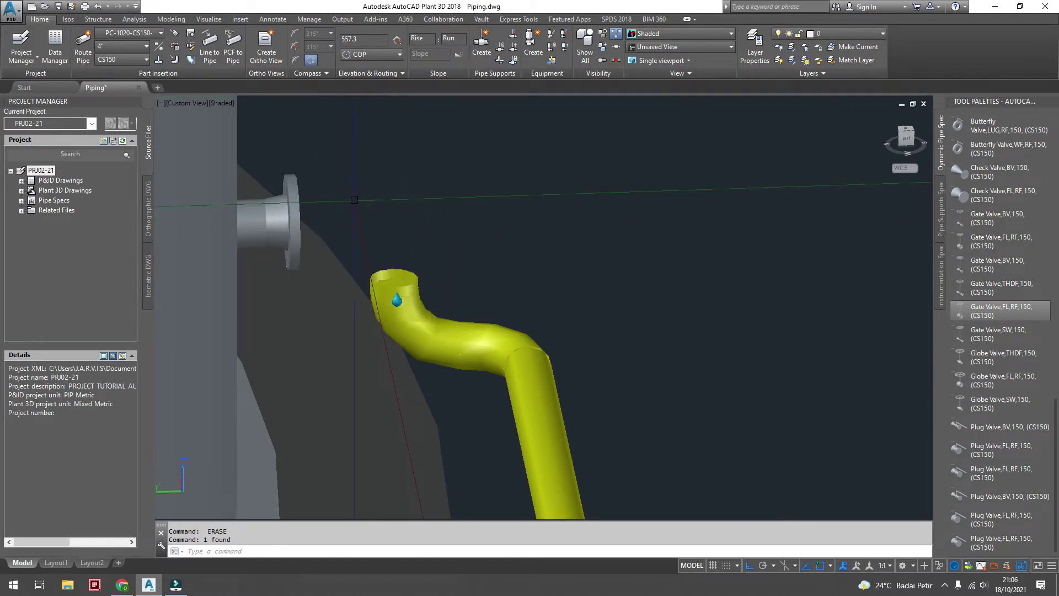
Insert a Gate Valve,FL,RF,150 on the nozzle flange at rotation 0
click(992, 311)
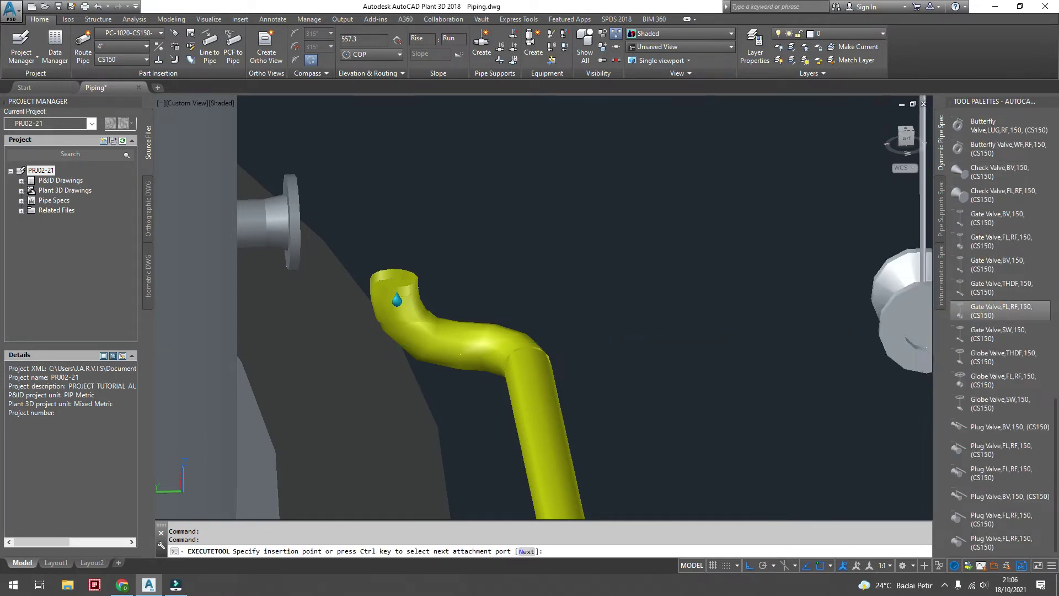
shift+middle_drag(341, 201, 296, 221)
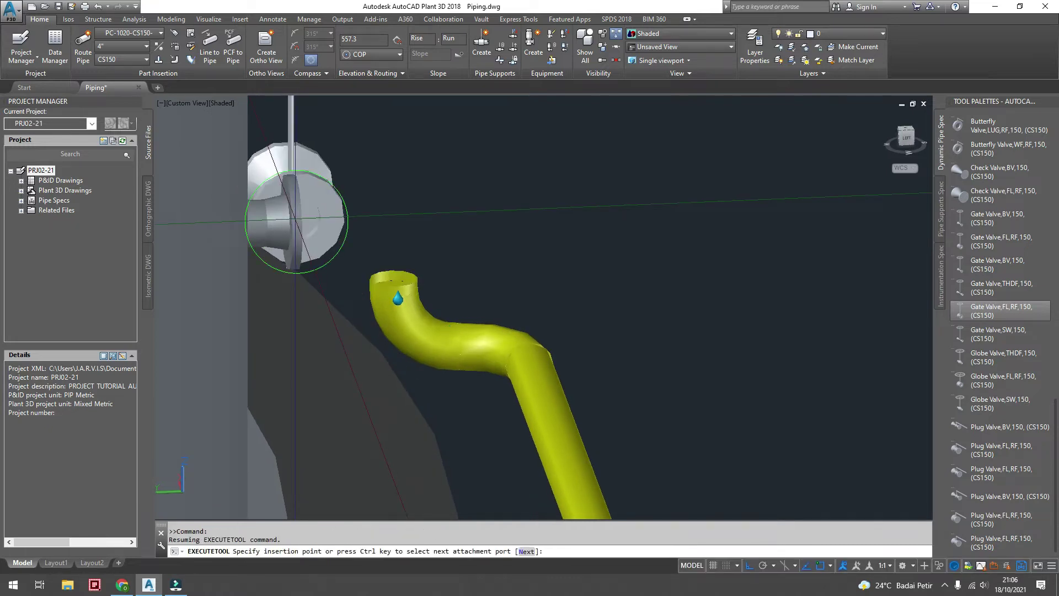
click(296, 221)
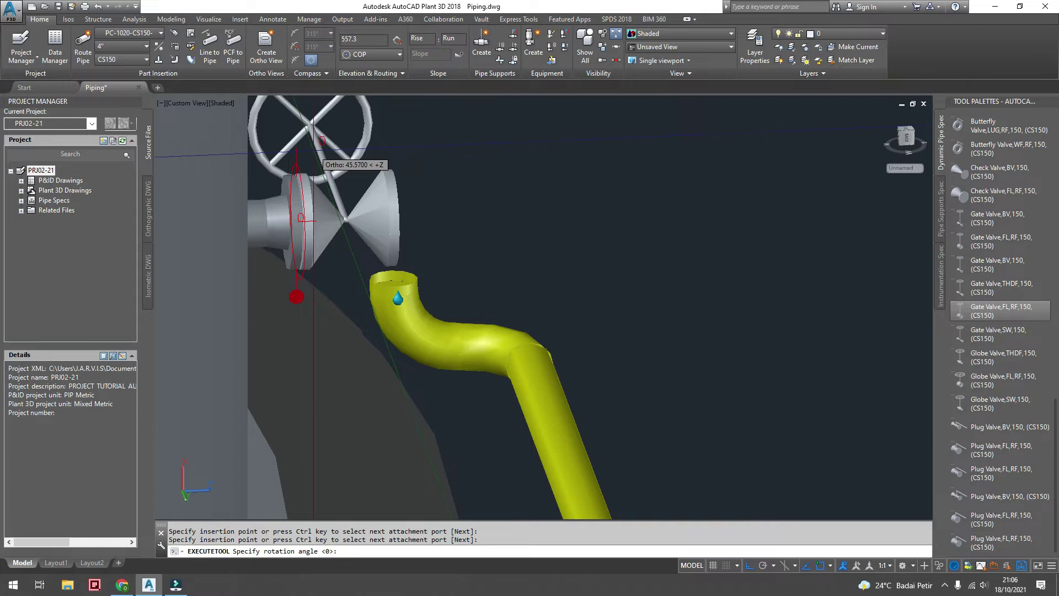
text(0)
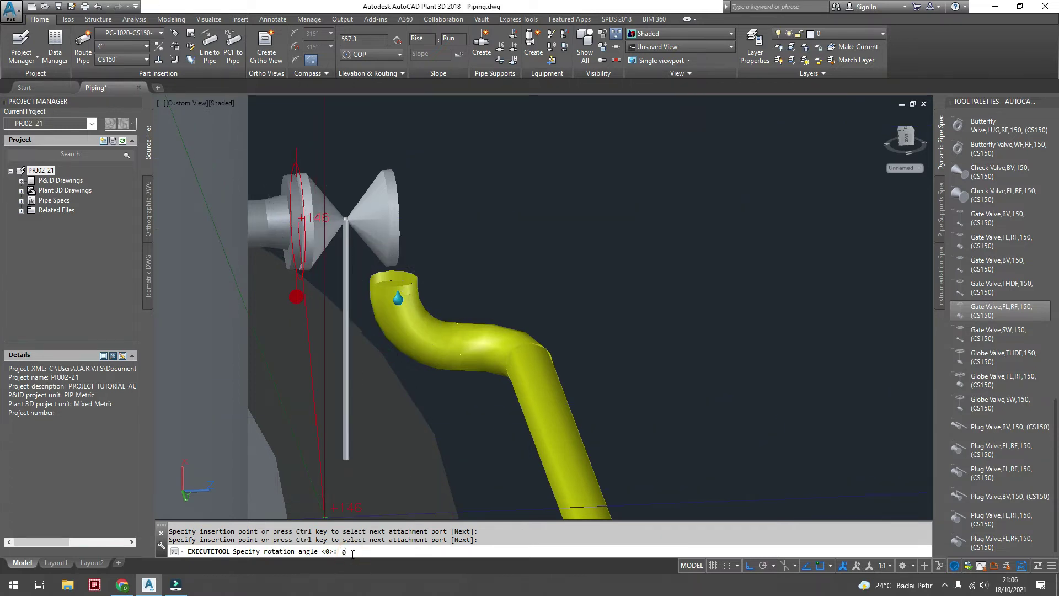
key(Return)
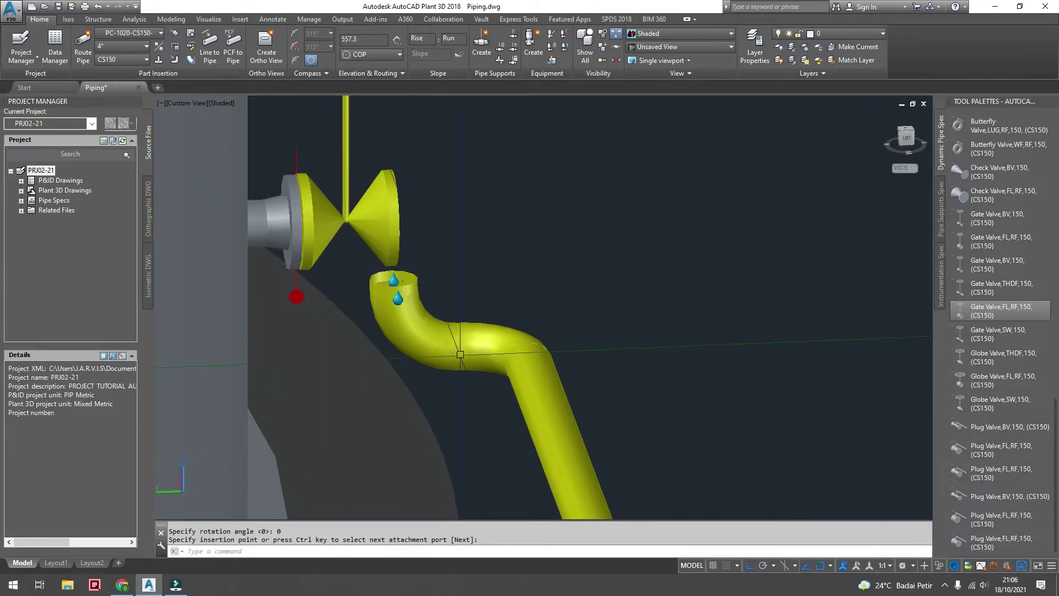
scroll(456, 266, down, 2)
key(Escape)
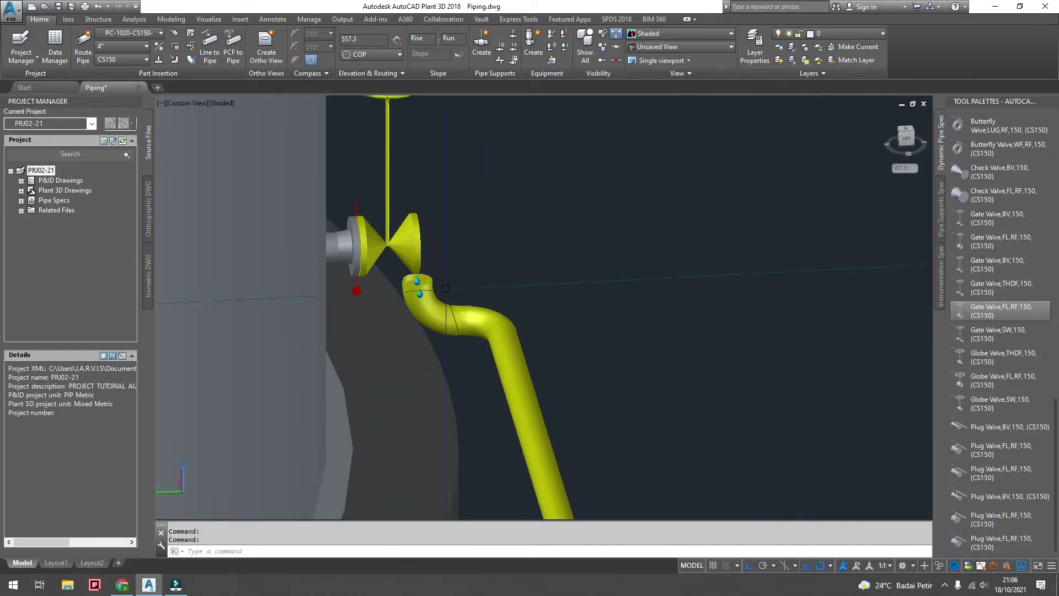
scroll(435, 287, up, 2)
Erase the top elbow below the gate valve, leaving the lower bend unrotated
click(435, 287)
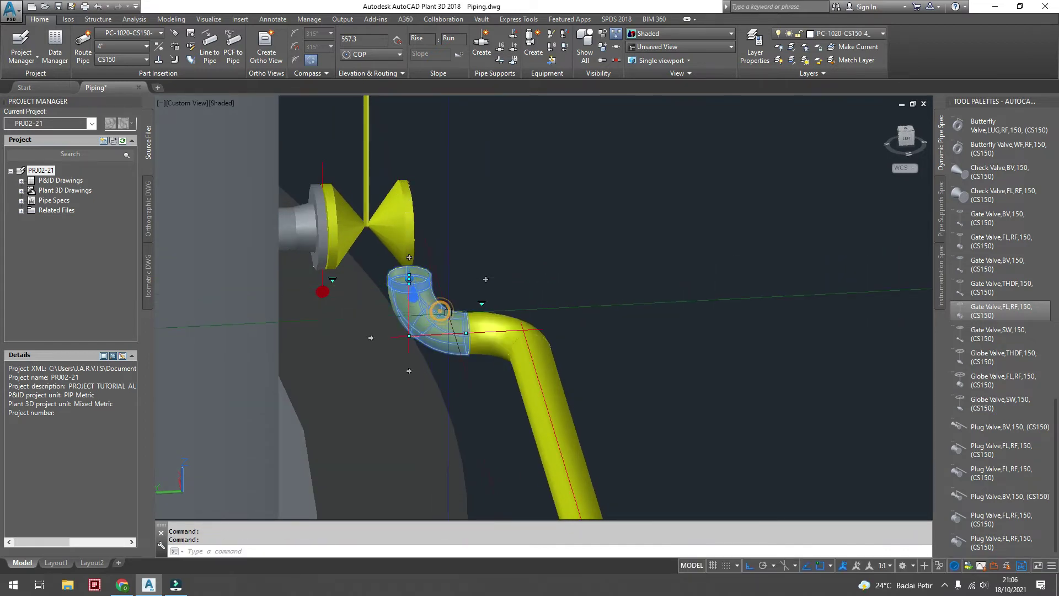
key(Delete)
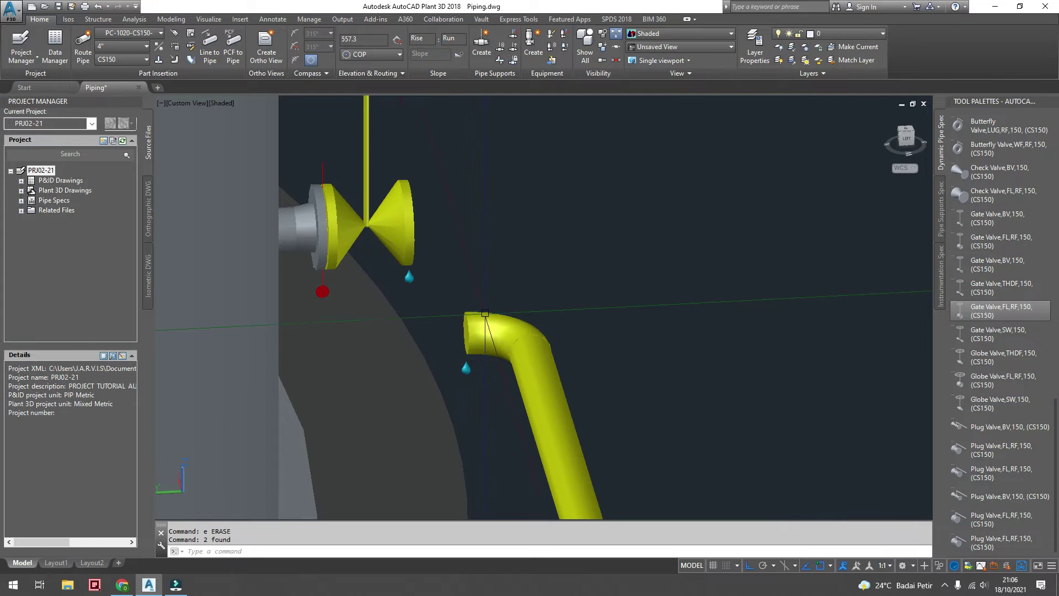
click(503, 326)
click(527, 341)
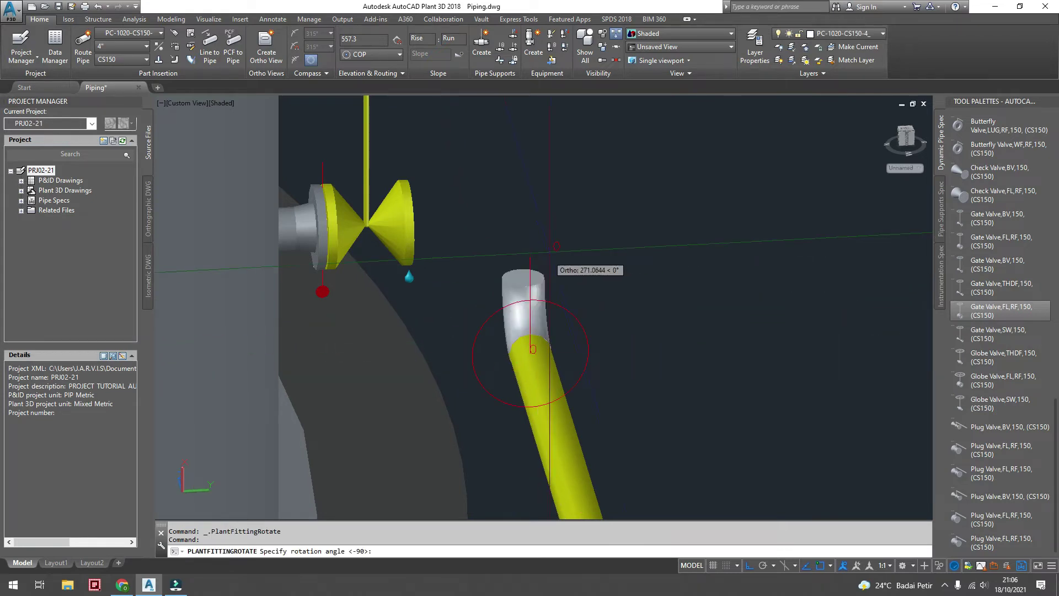
key(Escape)
Route pipe from the gate valve outlet to the lower pipe end and accept the solution
click(411, 223)
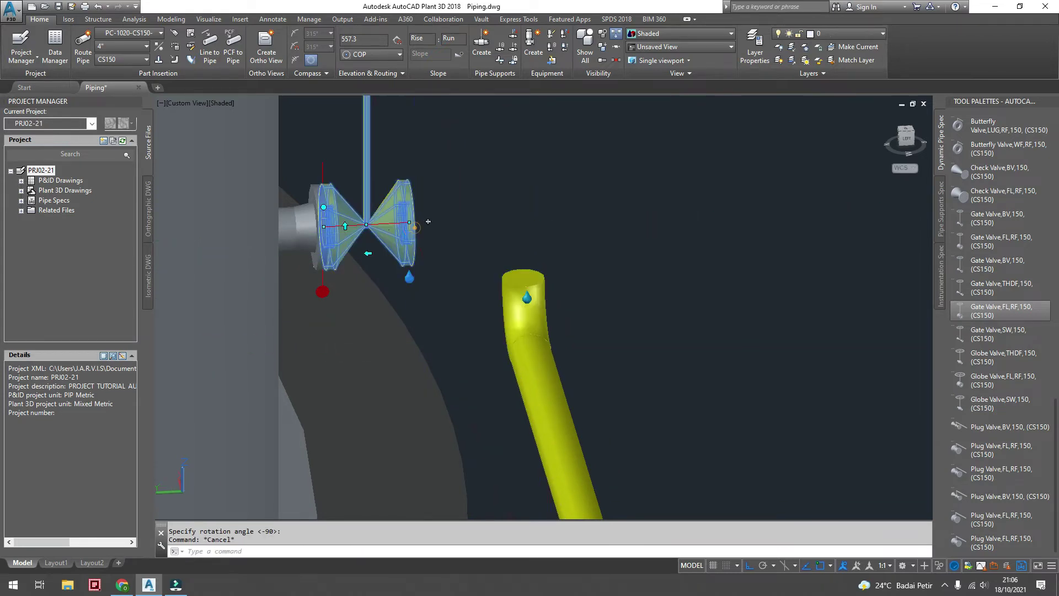
click(427, 221)
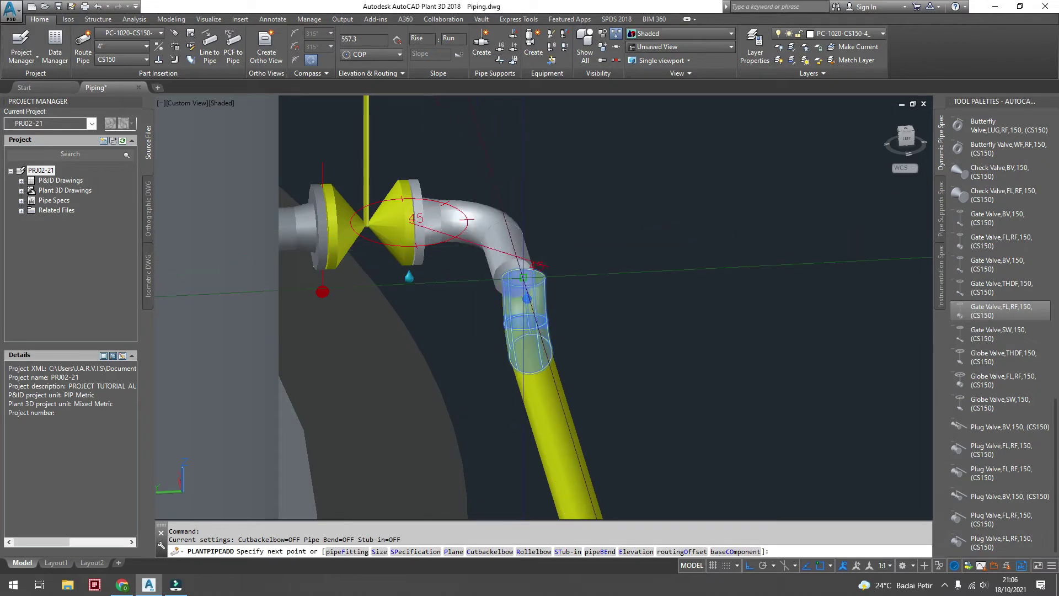
click(524, 277)
text(N)
key(Return)
text(N)
key(Return)
text(A)
key(Return)
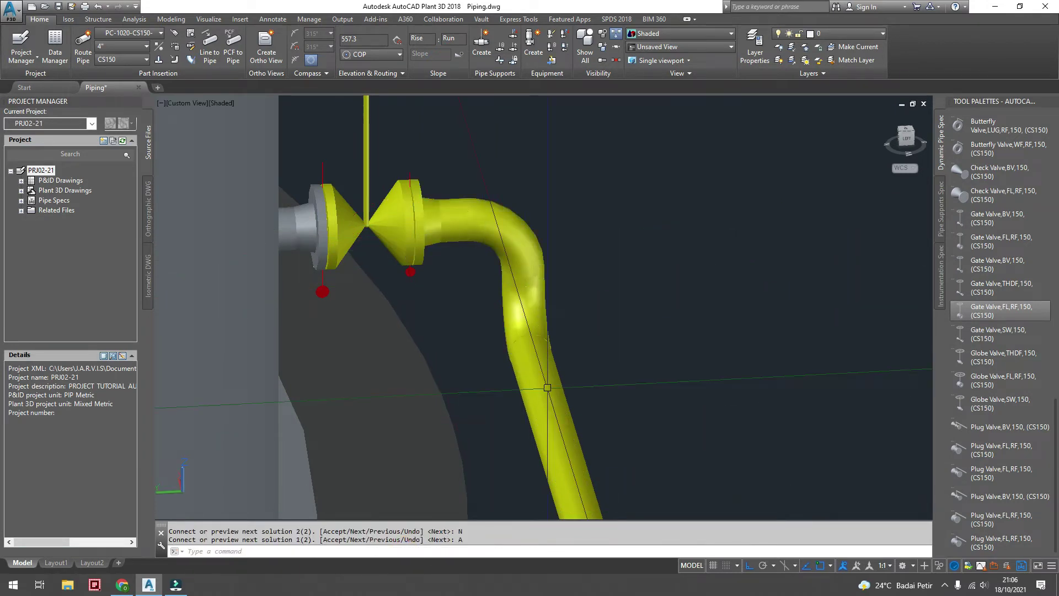
scroll(484, 285, up, 2)
scroll(484, 286, down, 1)
mouse_move(517, 331)
shift+middle_down()
mouse_move(549, 397)
mouse_move(589, 407)
shift+middle_up()
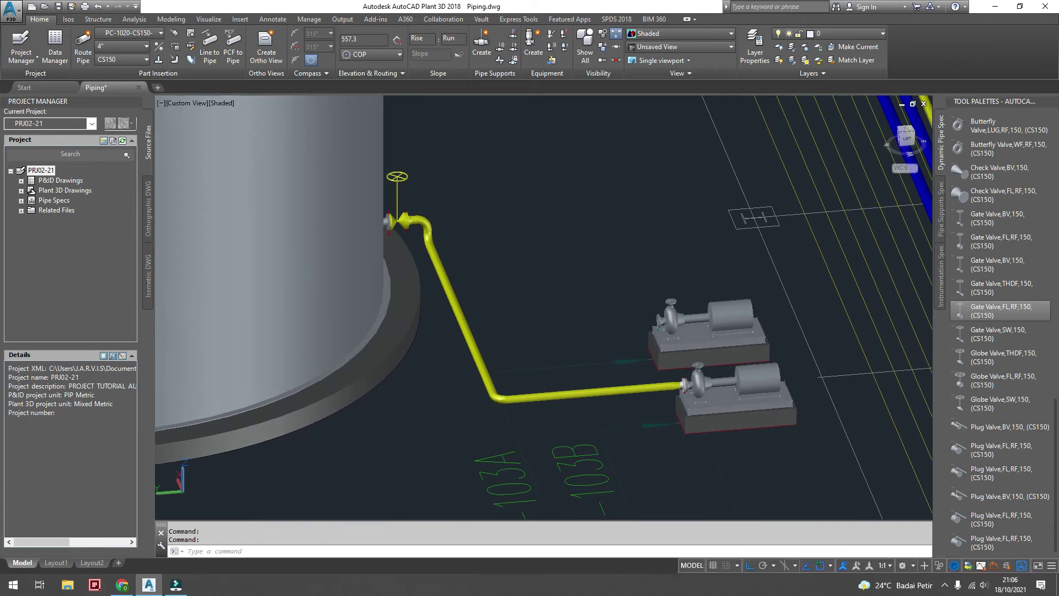
Erase the horizontal 4" pipe into the lower pump, then zoom to its nozzle
scroll(677, 410, up, 3)
click(573, 365)
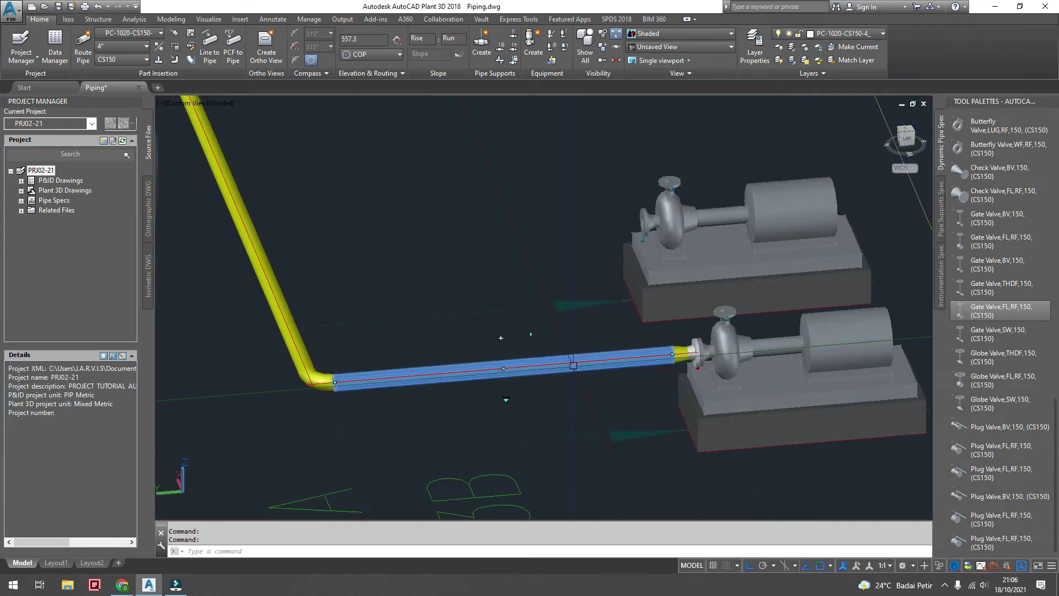
click(198, 552)
key(Return)
scroll(711, 384, up, 2)
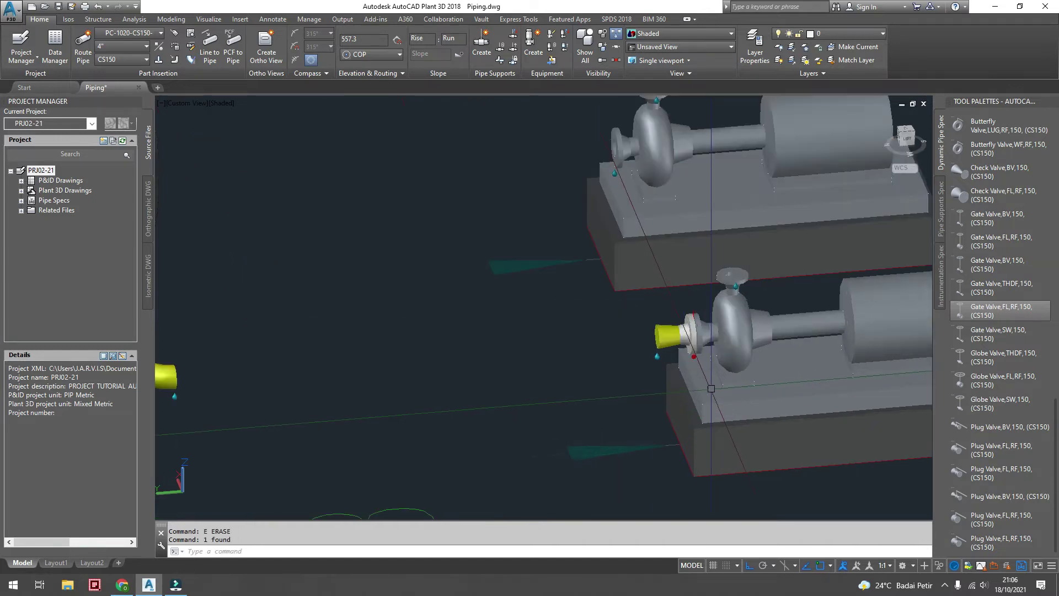
scroll(711, 384, up, 1)
scroll(711, 384, up, 1)
scroll(663, 277, up, 2)
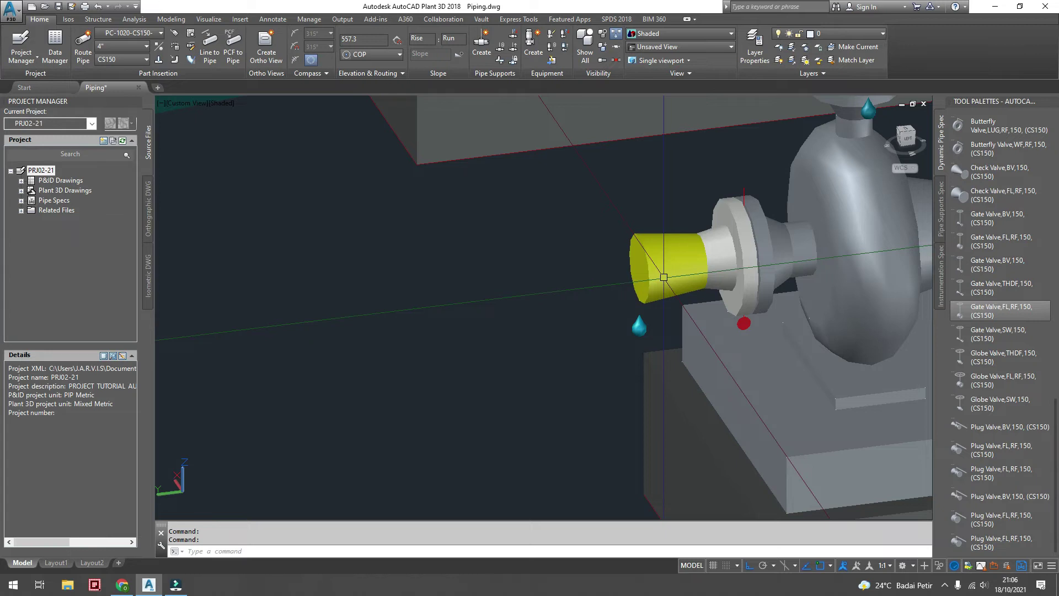
Substitute the 4"x3" eccentric reducer at the pump nozzle and close the parts-do-not-fit error
click(664, 277)
click(700, 239)
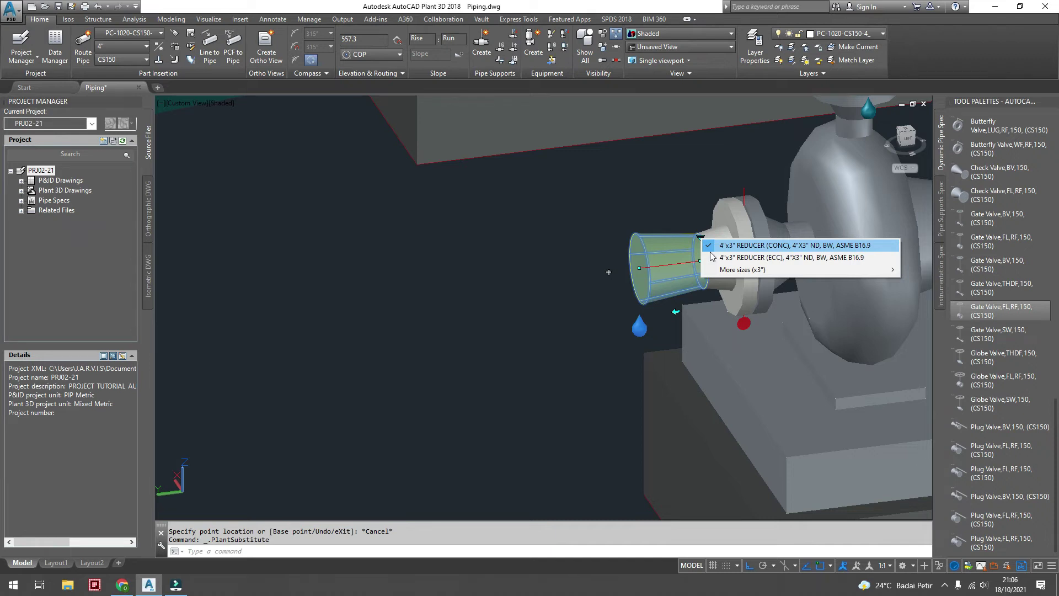
click(717, 257)
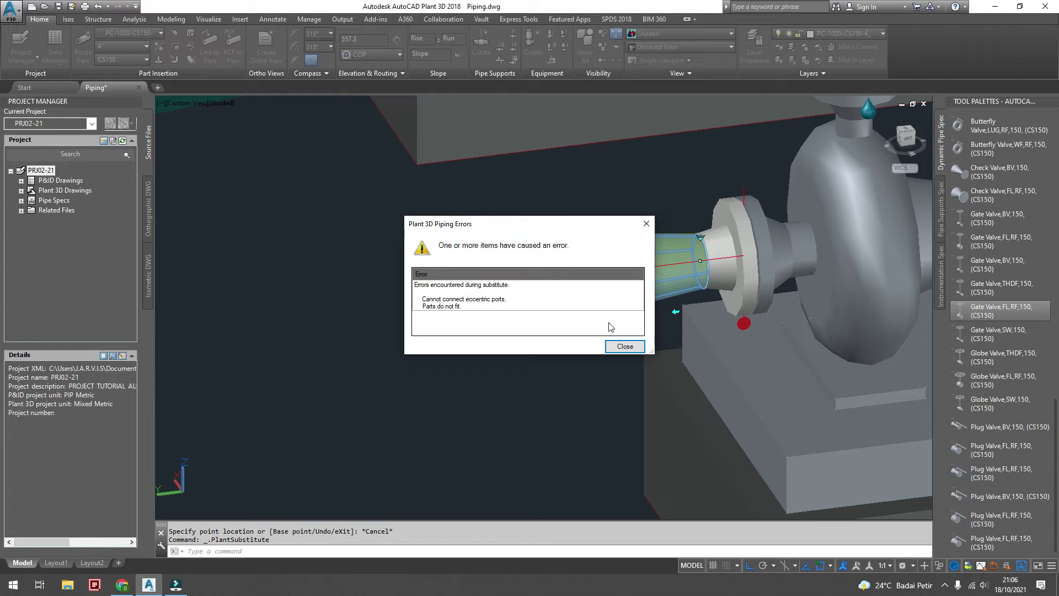
click(628, 350)
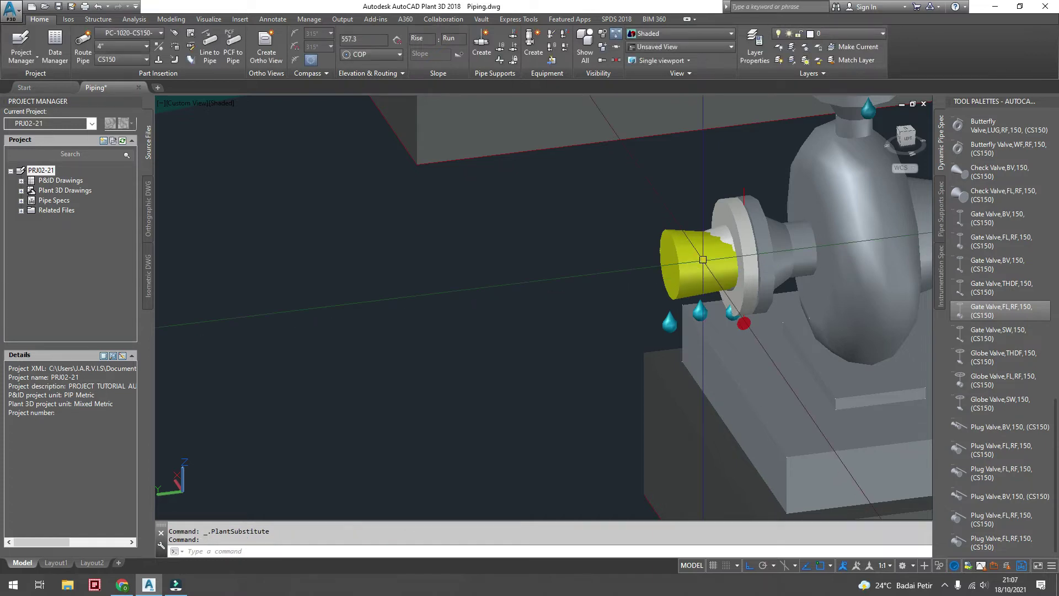
Move the reducer, switching its attachment port, onto the lower pump's suction nozzle
click(704, 272)
scroll(717, 281, up, 5)
scroll(738, 292, up, 3)
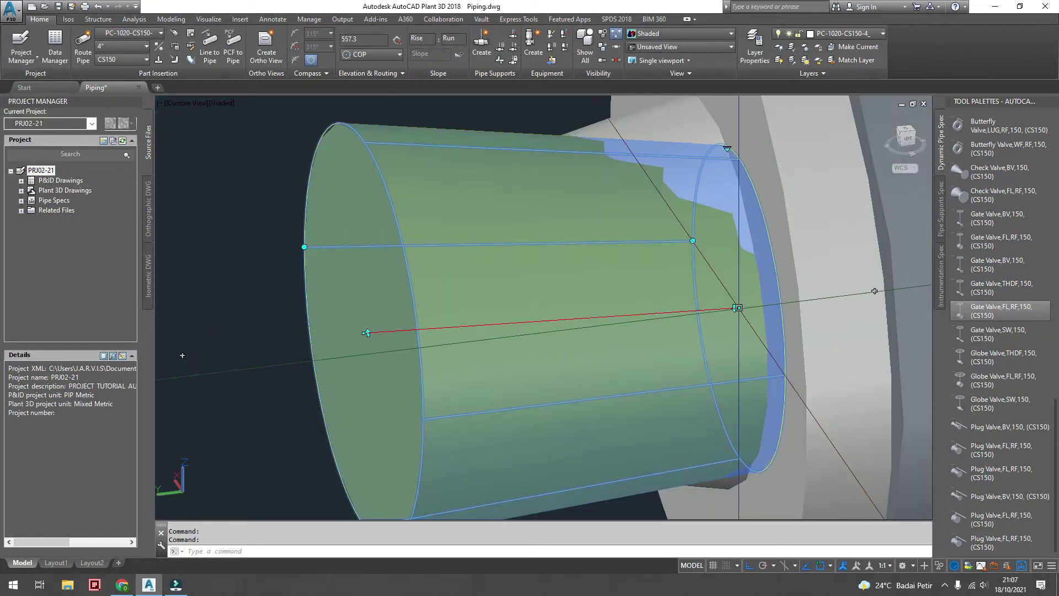
click(735, 307)
scroll(736, 307, down, 5)
scroll(666, 303, up, 2)
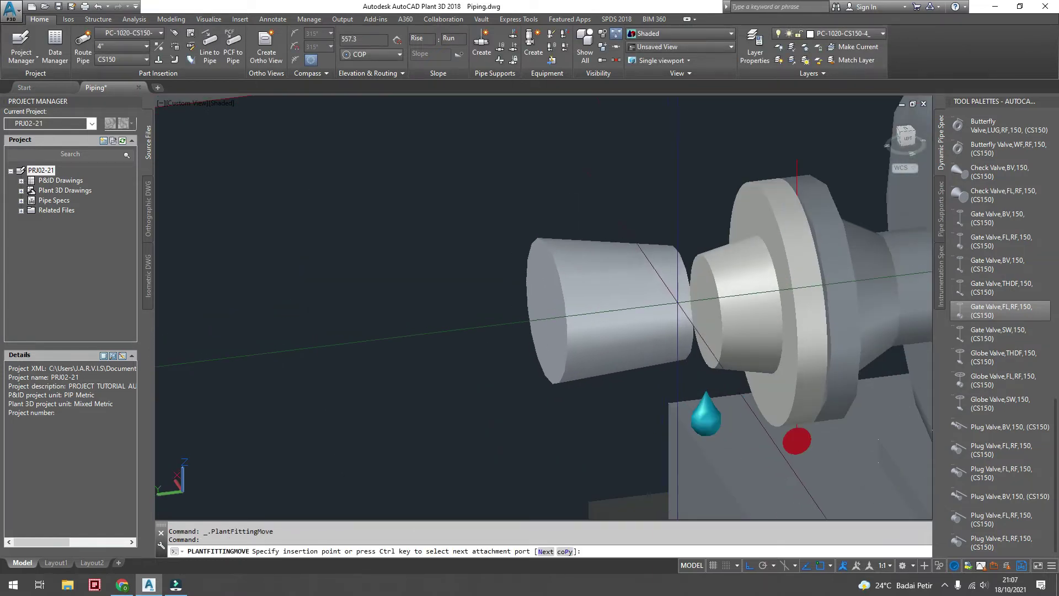
key(ctrl)
scroll(512, 328, down, 2)
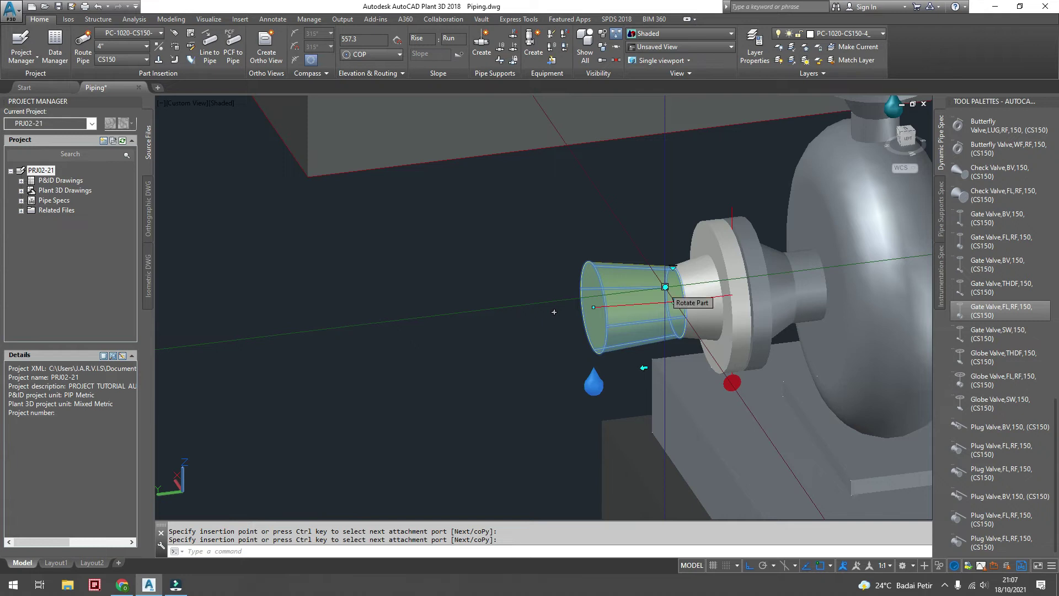
click(665, 286)
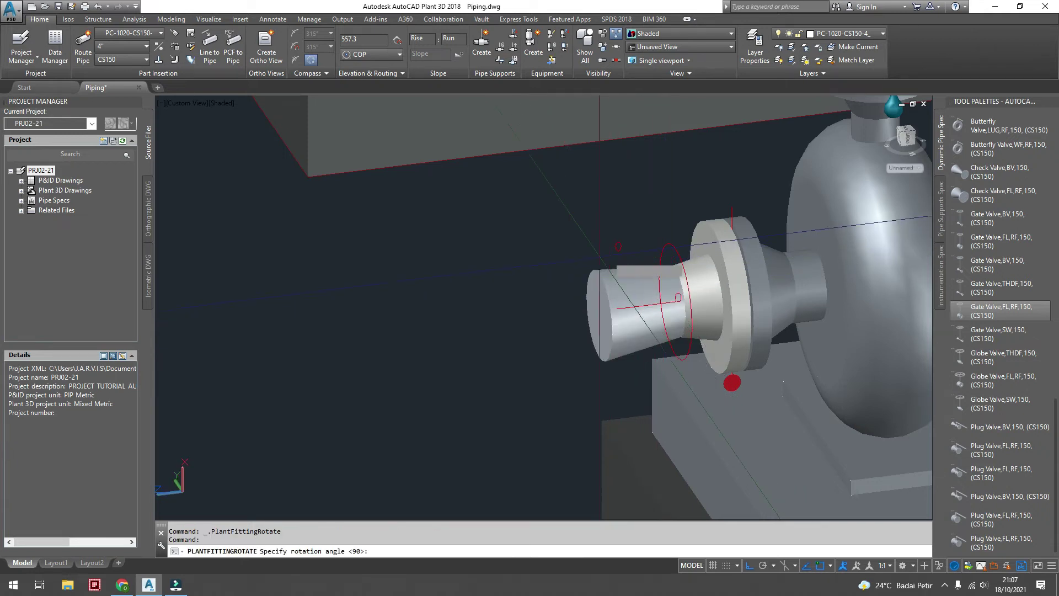
Skip the reducer rotation prompt, deselect it, and orbit toward the upper pump
scroll(615, 304, down, 2)
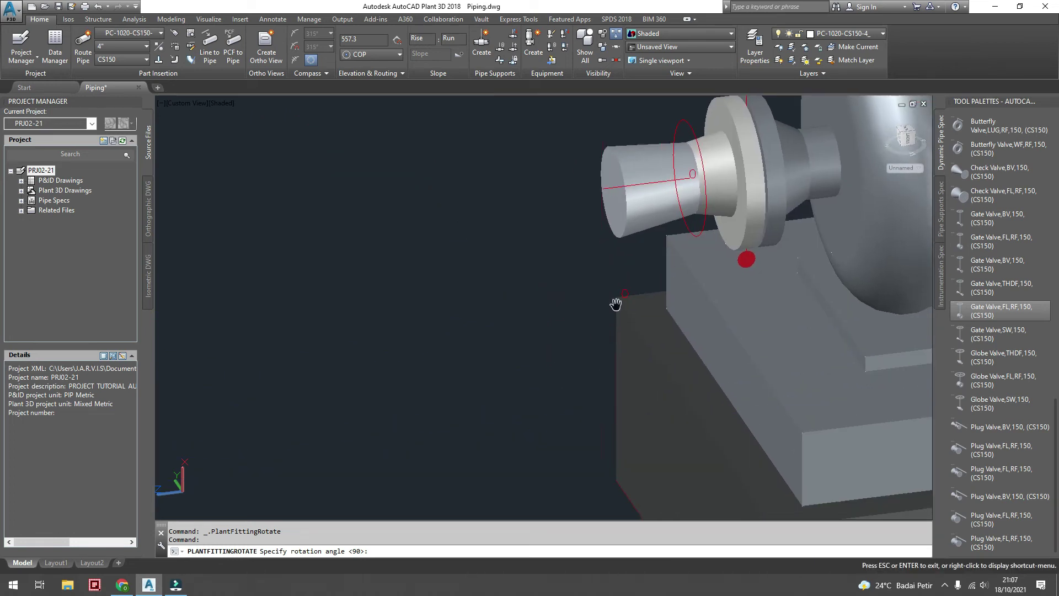
scroll(619, 309, down, 2)
click(634, 467)
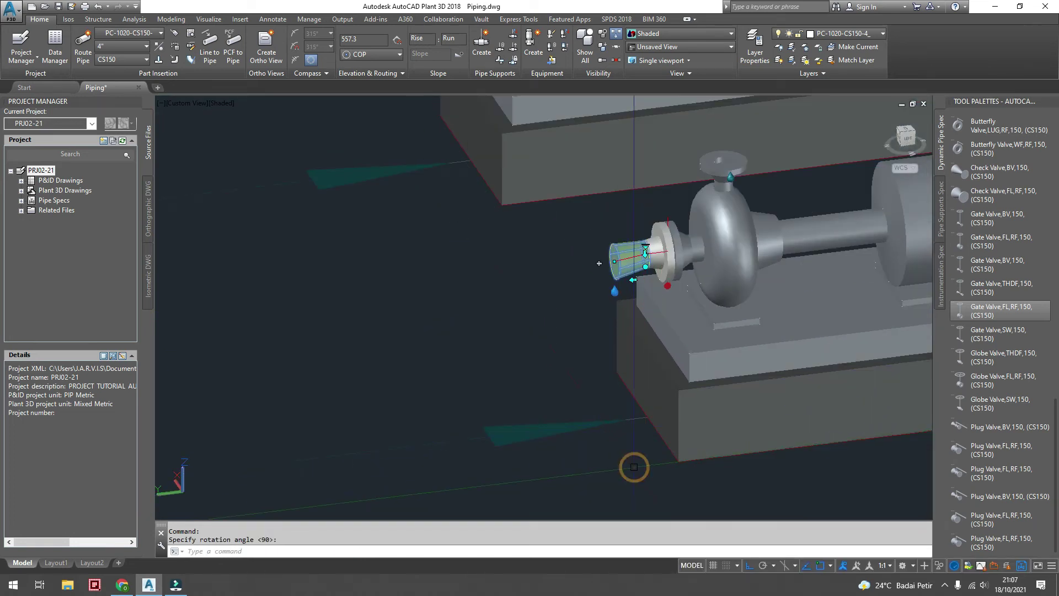
key(Escape)
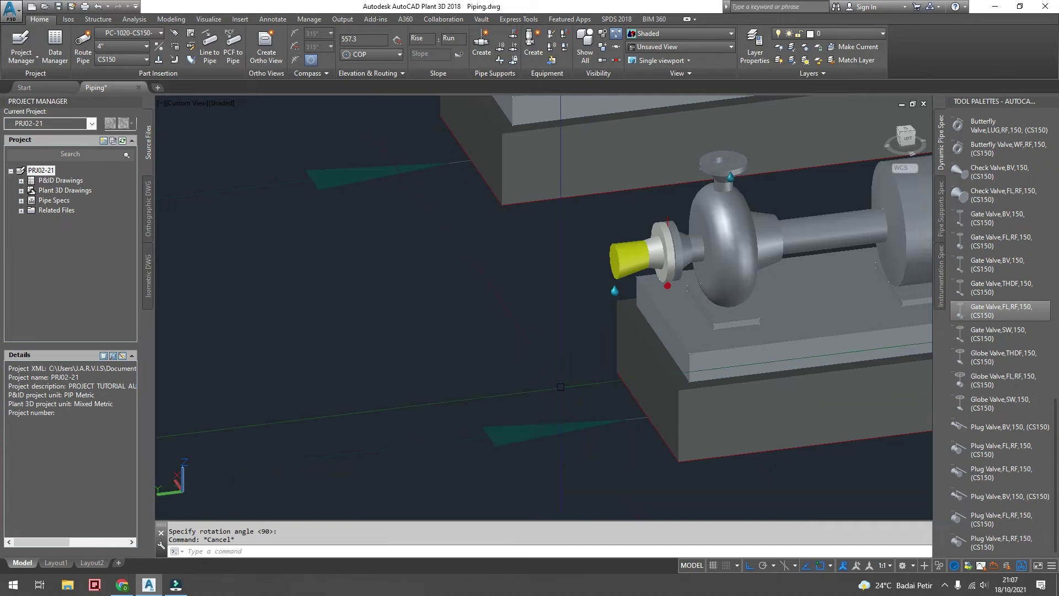
scroll(598, 263, down, 2)
middle_drag(554, 383, 693, 345)
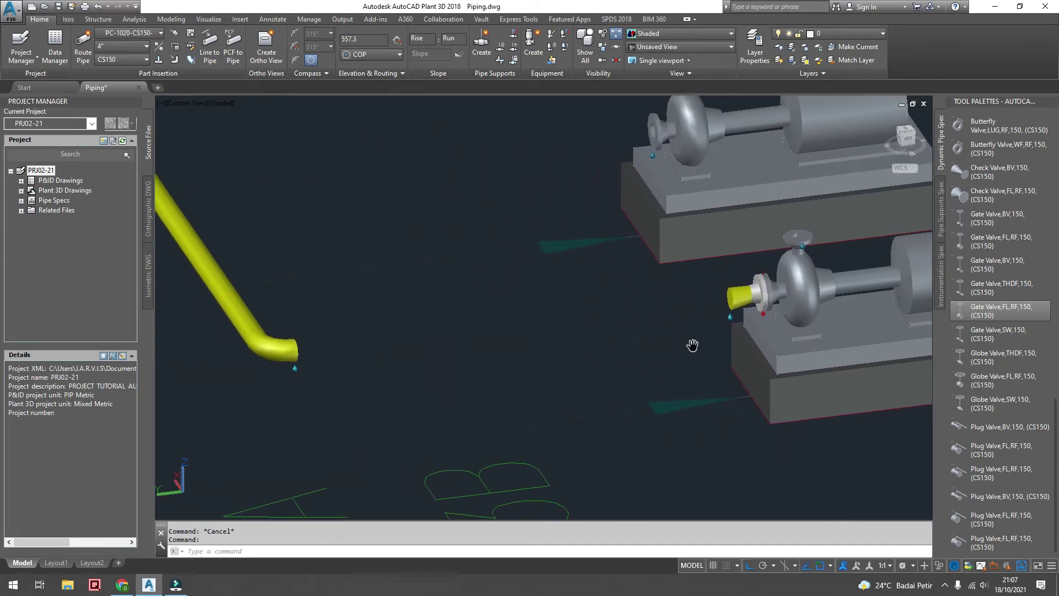
Try routing a pipe from the lower pump's reducer, then cancel it
scroll(716, 306, up, 2)
click(729, 294)
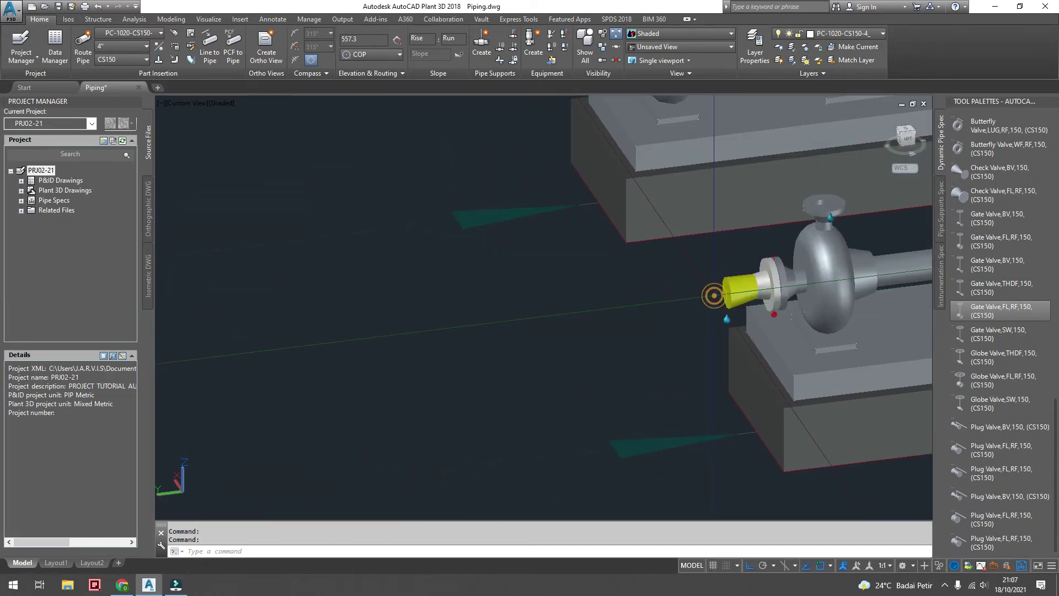
click(726, 318)
scroll(716, 308, down, 3)
scroll(379, 353, up, 3)
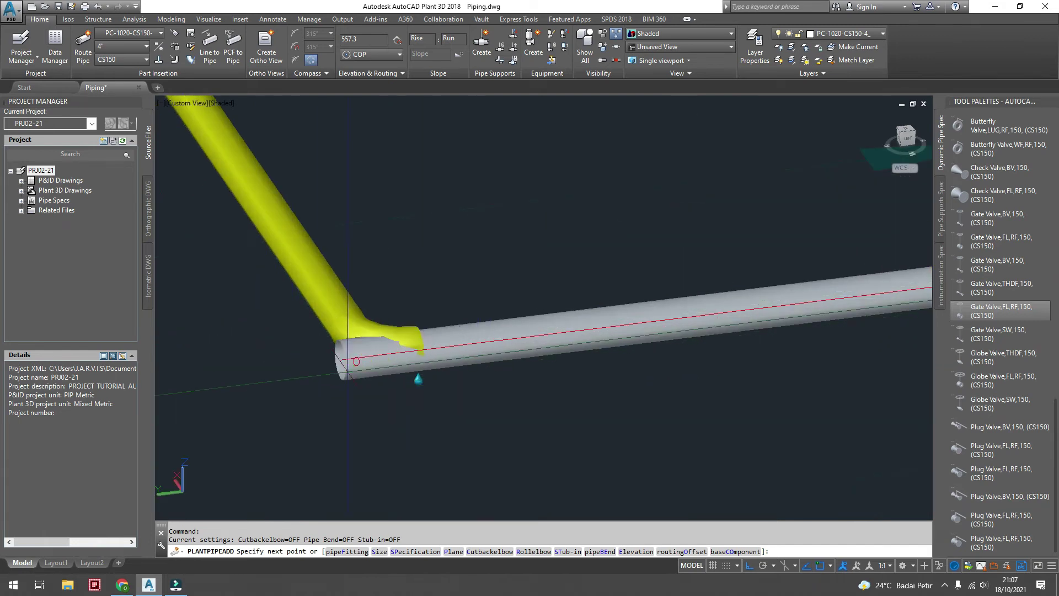
scroll(347, 364, up, 2)
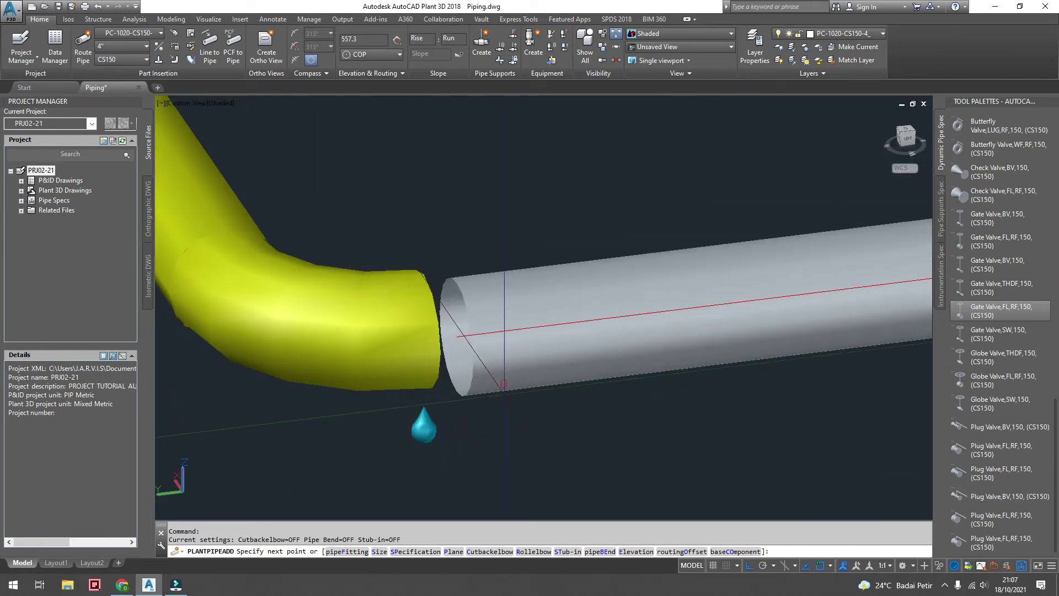
key(Escape)
scroll(400, 394, down, 3)
scroll(399, 395, down, 3)
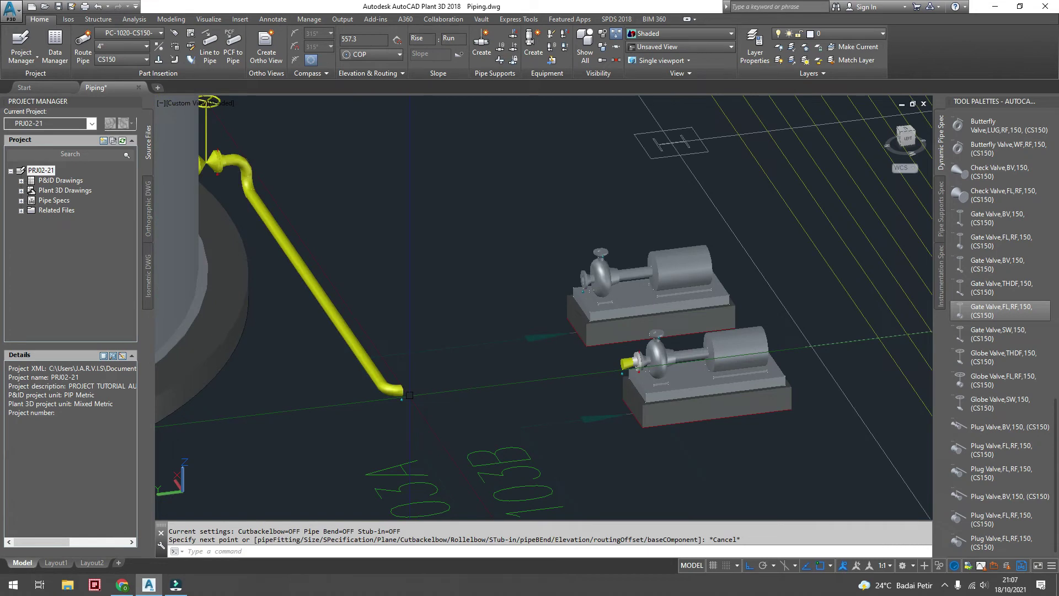
Erase the diagonal pipe and its elbow with the E command
click(364, 359)
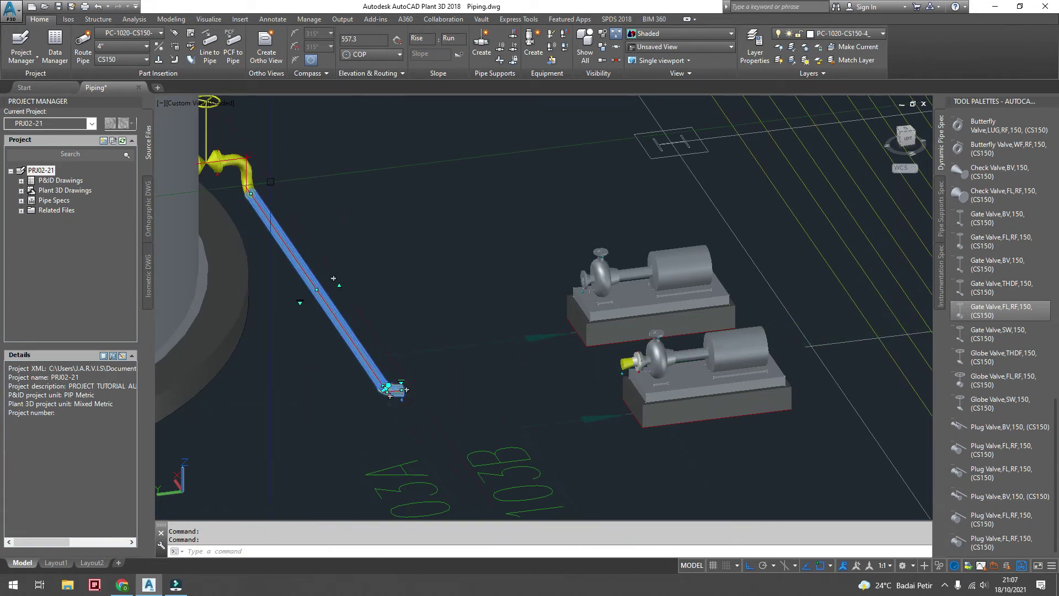
scroll(248, 176, up, 3)
scroll(248, 177, up, 2)
shift+middle_drag(263, 214, 308, 215)
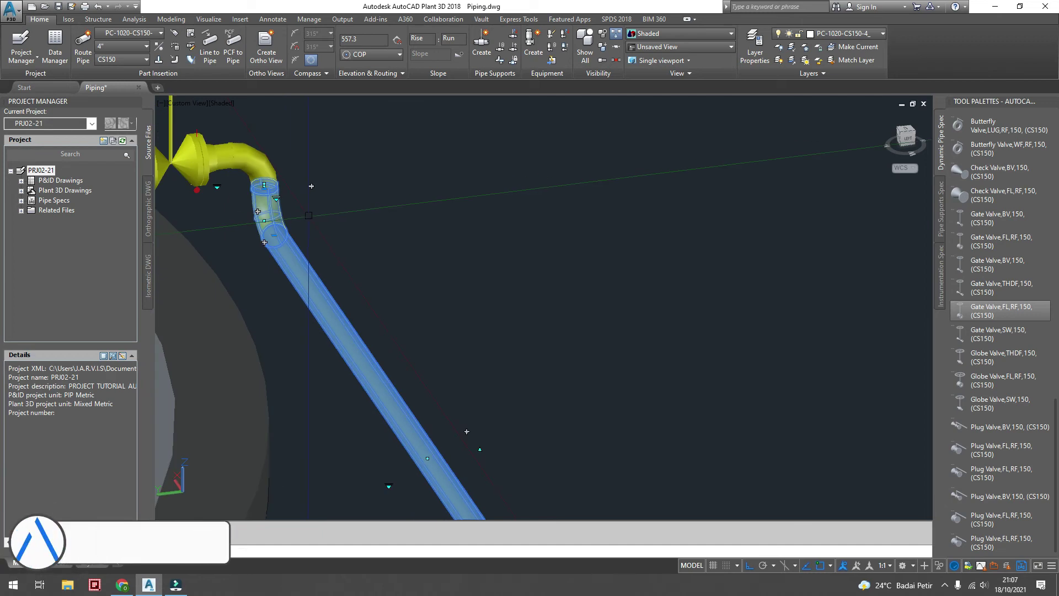
text(e)
key(Return)
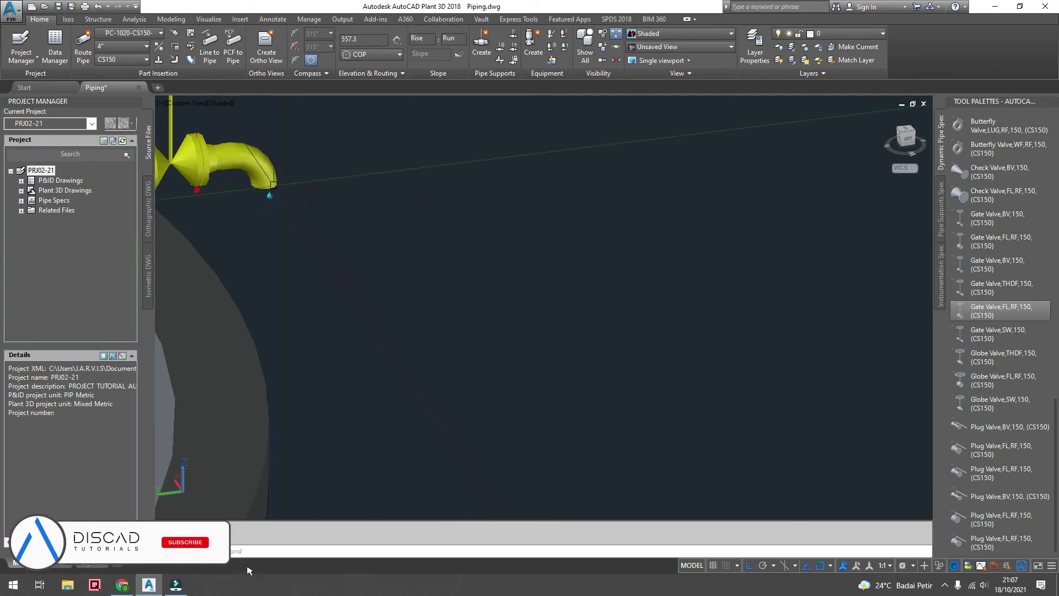
Continue the pipe from the tank-nozzle elbow to the lower pump nozzle
click(274, 156)
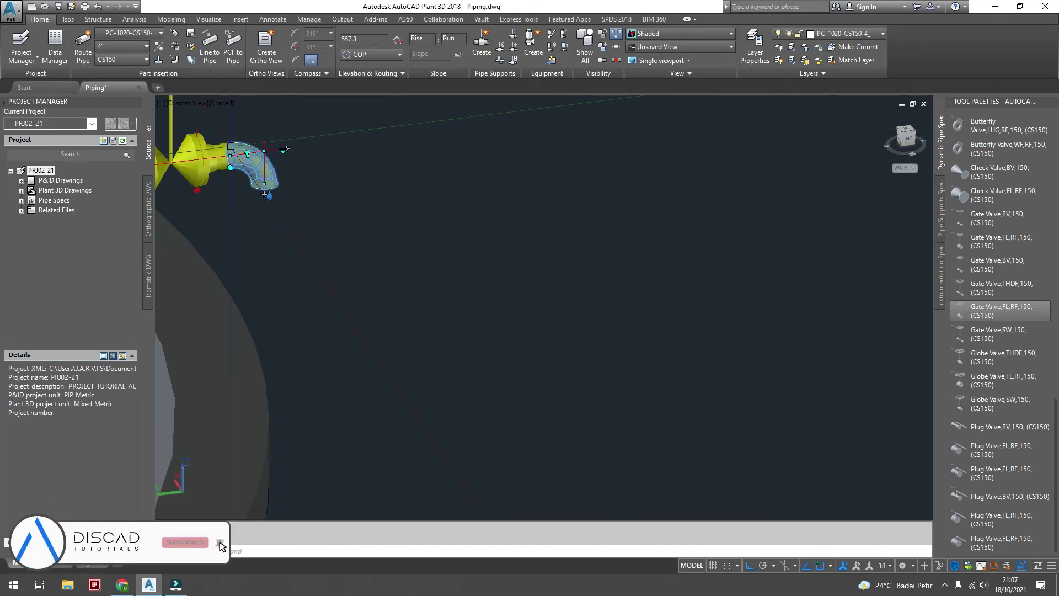
scroll(238, 157, up, 4)
scroll(231, 154, up, 3)
key(Escape)
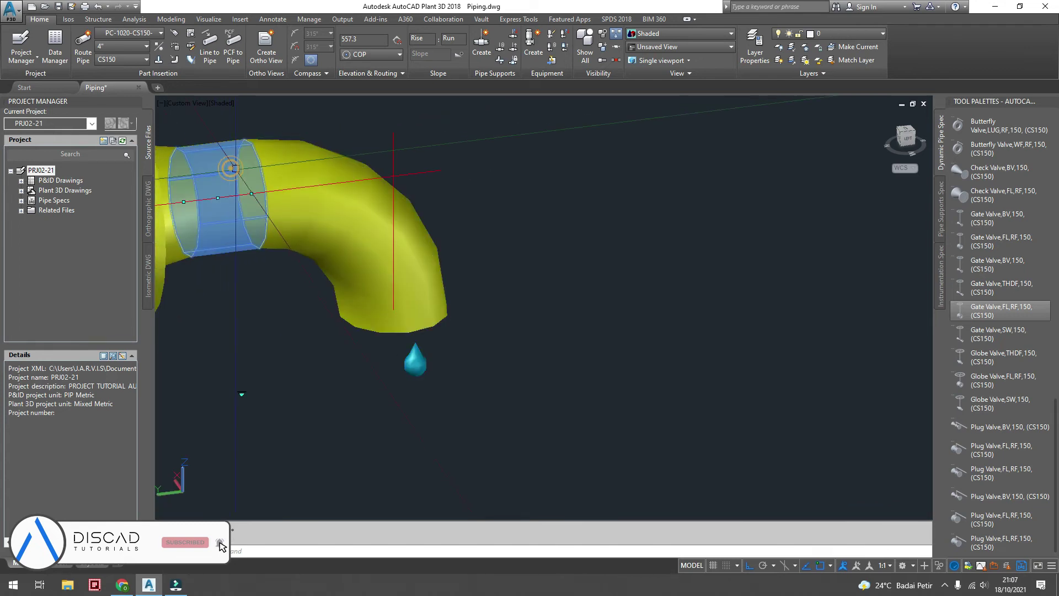
click(295, 178)
scroll(347, 189, down, 5)
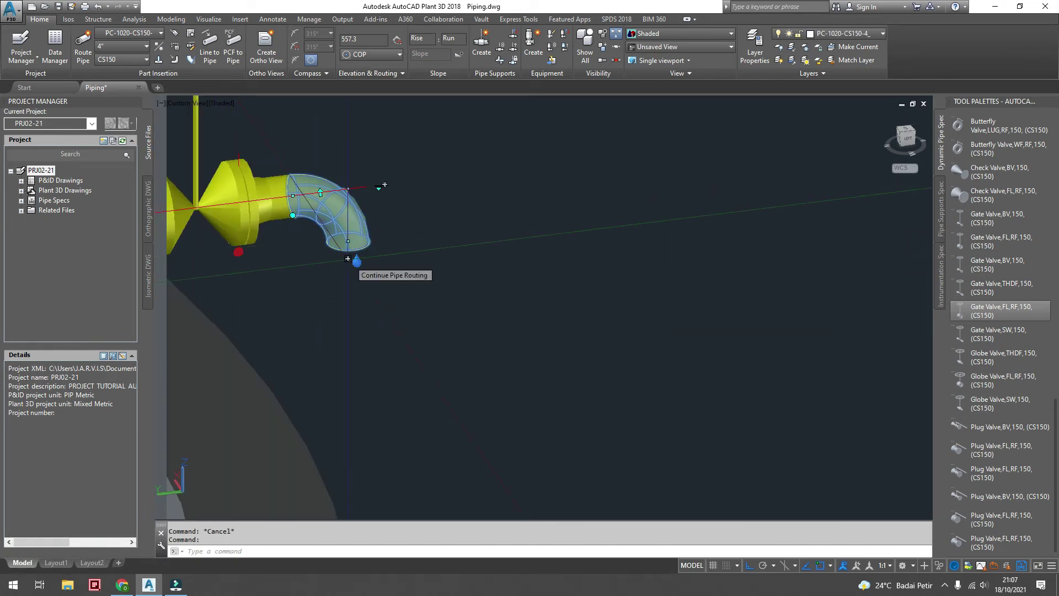
click(348, 258)
scroll(347, 259, down, 5)
scroll(352, 276, down, 3)
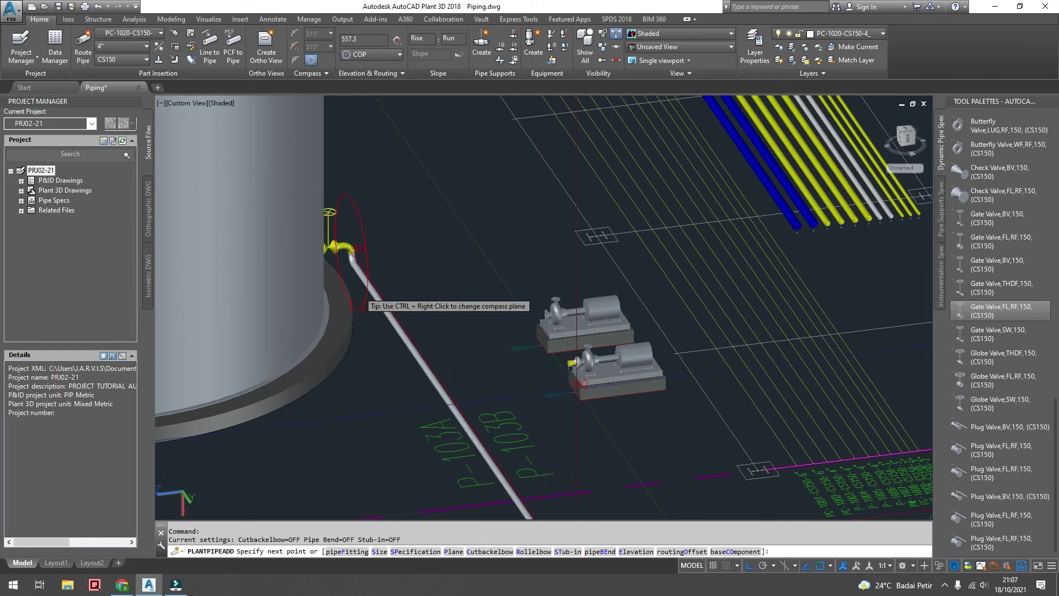
scroll(576, 364, up, 3)
scroll(573, 359, up, 2)
scroll(563, 336, up, 4)
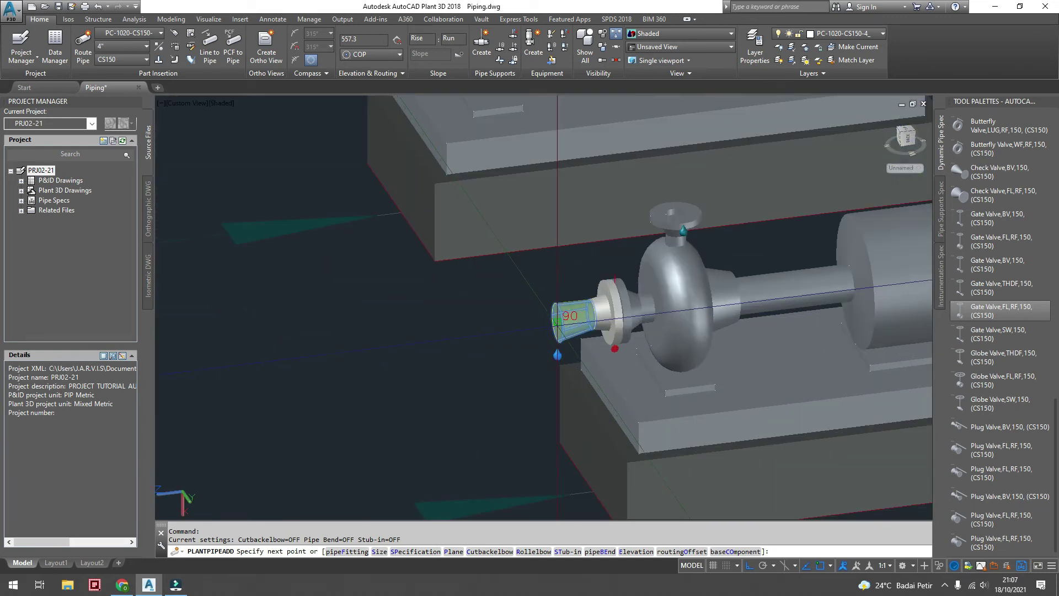
click(556, 326)
key(Return)
Select the horizontal pipe segment and the short pipe at the pump nozzle
scroll(613, 373, down, 2)
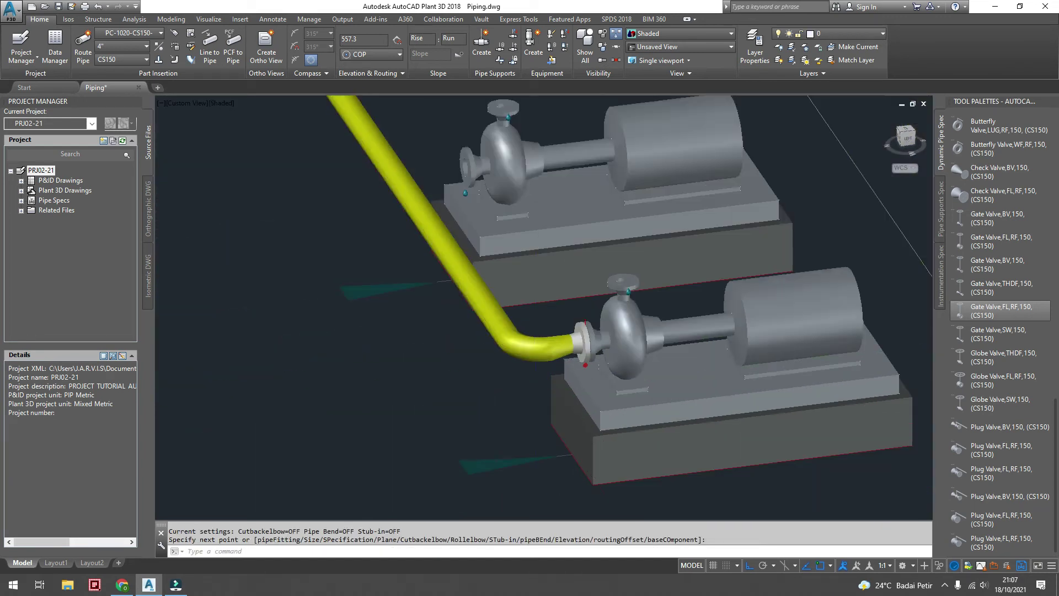
scroll(479, 362, down, 5)
scroll(478, 361, up, 3)
scroll(479, 361, down, 1)
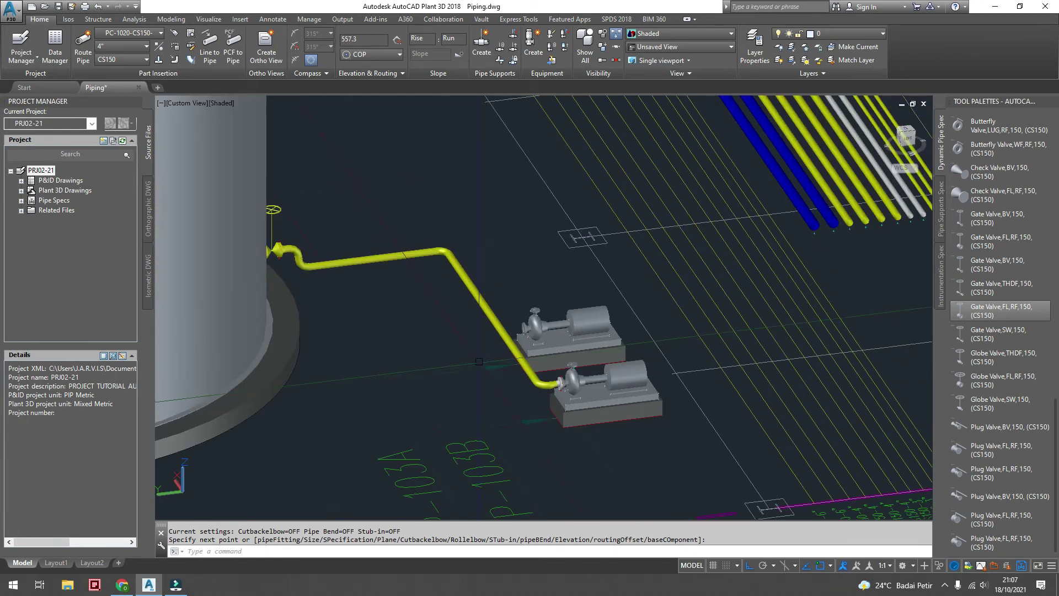
click(319, 264)
click(534, 382)
Delete the two selected pipe segments
key(Return)
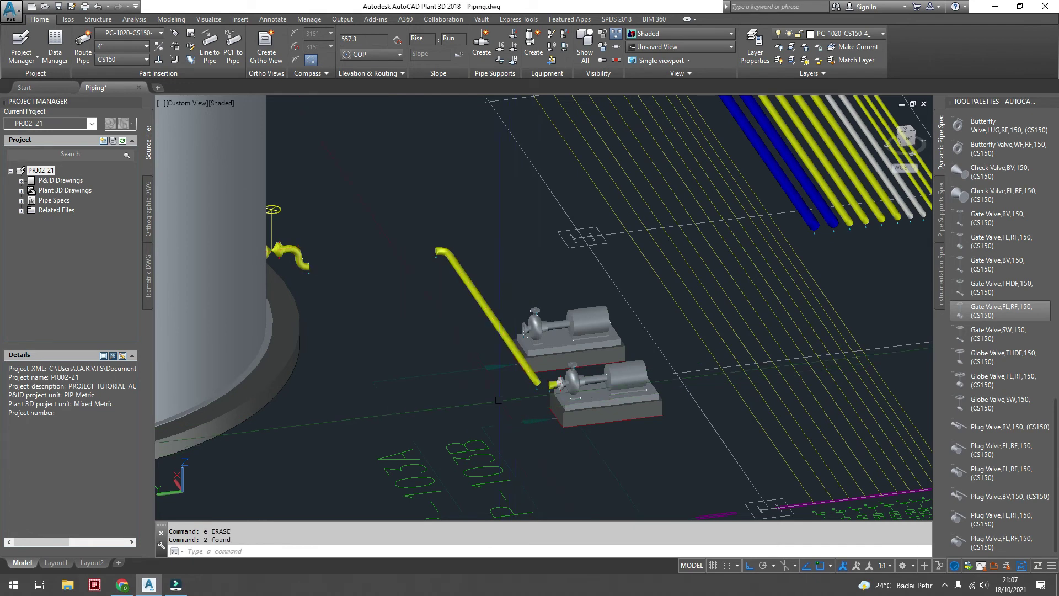
scroll(306, 264, up, 2)
scroll(306, 265, up, 3)
Rotate the tank-nozzle elbow 180° so it points downward
click(290, 251)
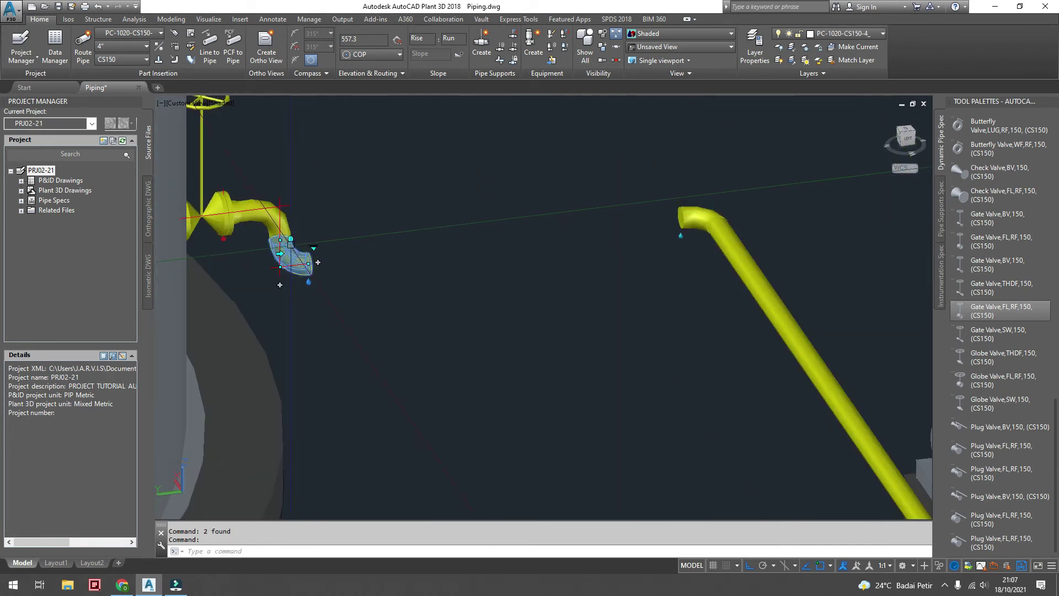
click(290, 239)
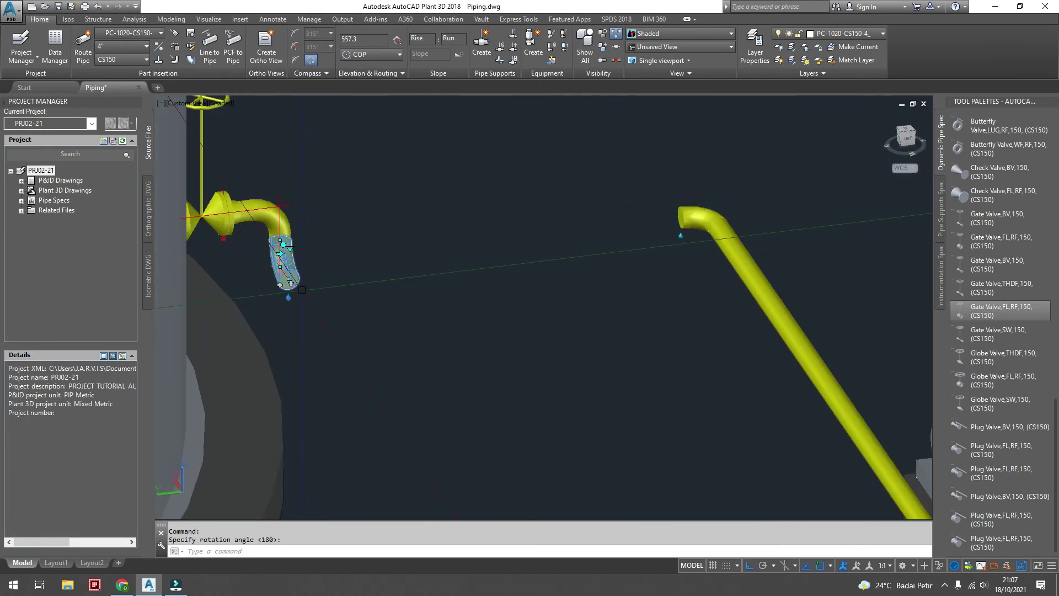
click(289, 247)
Route a new pipe to the lower pump nozzle, accept the first solution, erase the leftover diagonal pipe
click(287, 284)
scroll(287, 275, down, 5)
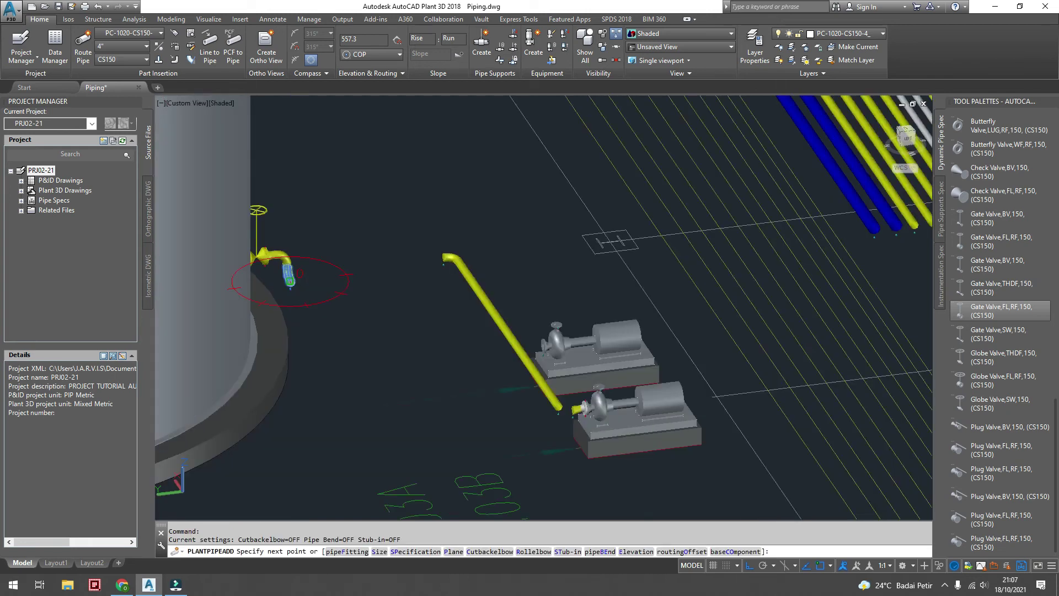
scroll(551, 419, up, 3)
scroll(552, 408, up, 3)
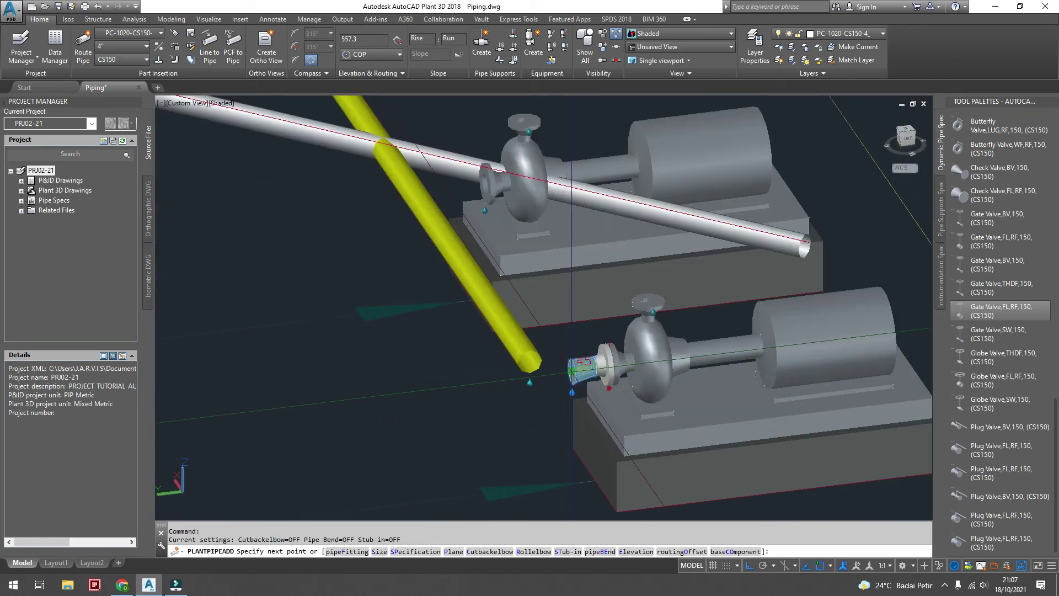
click(571, 371)
scroll(571, 371, down, 4)
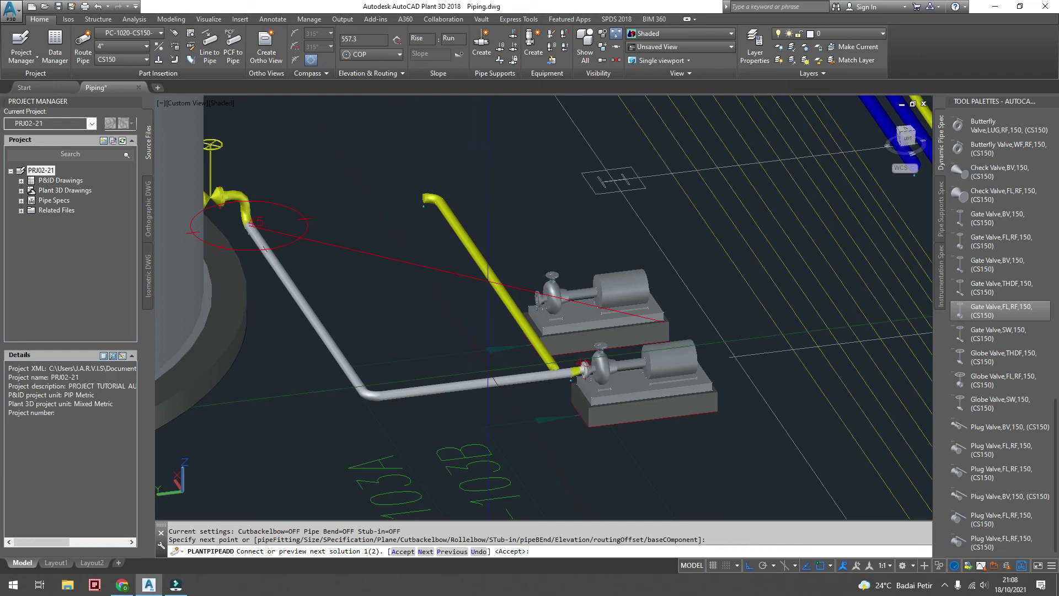
click(429, 550)
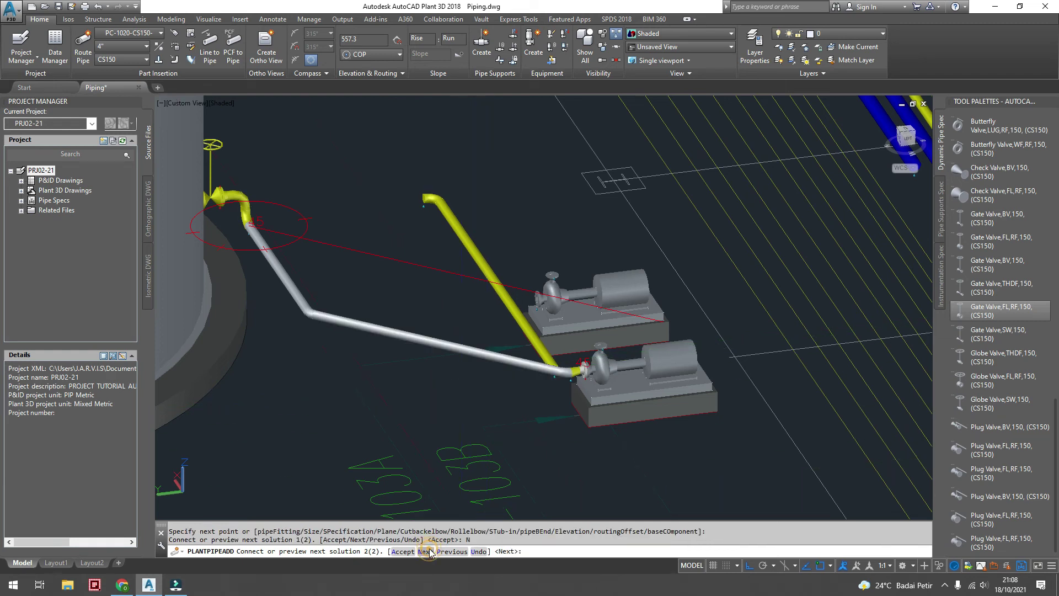
click(429, 551)
text(A)
key(Return)
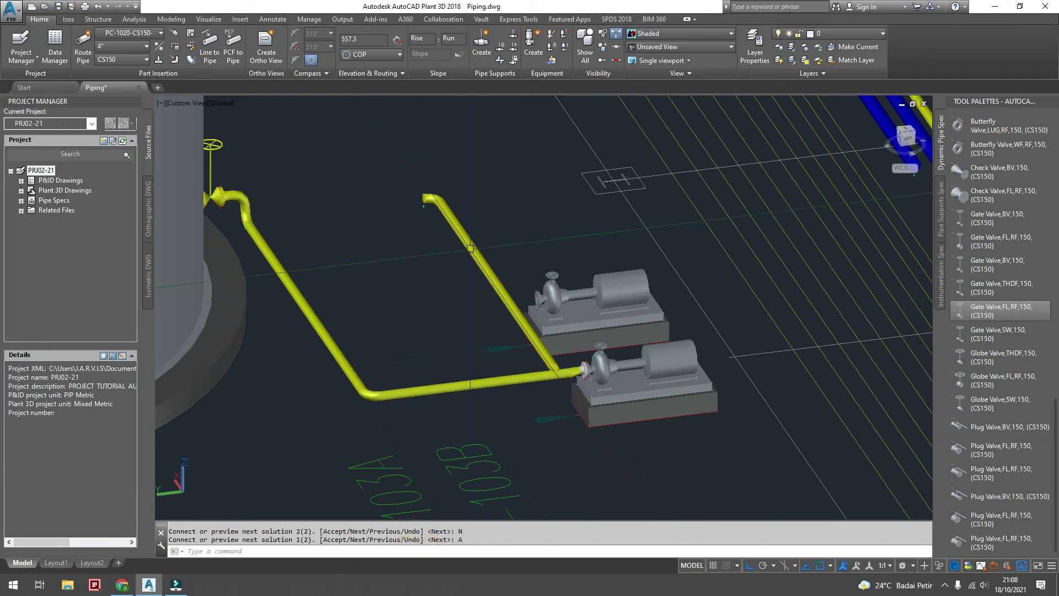
click(463, 210)
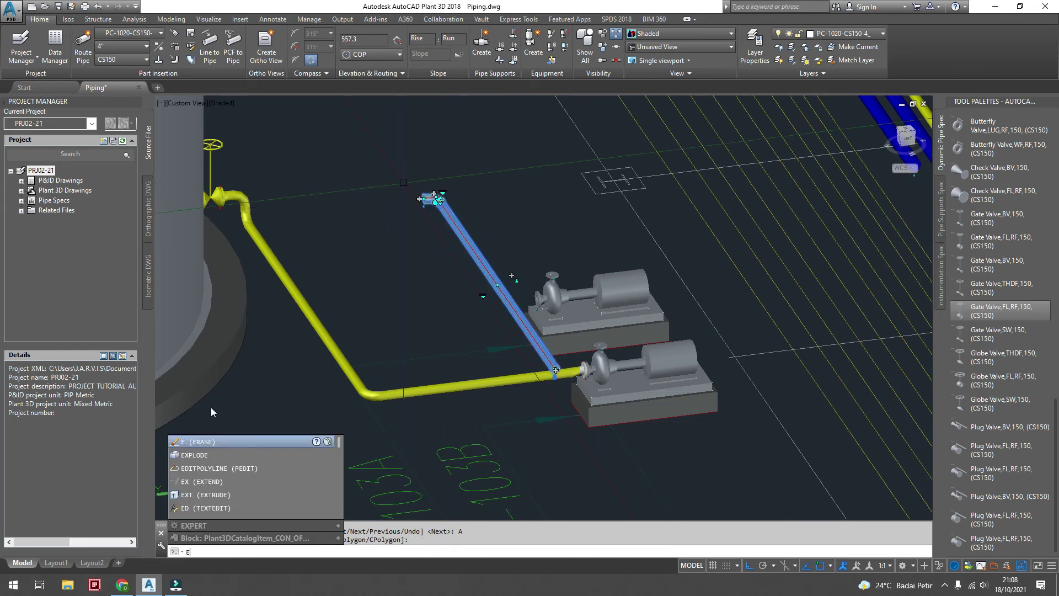
key(Return)
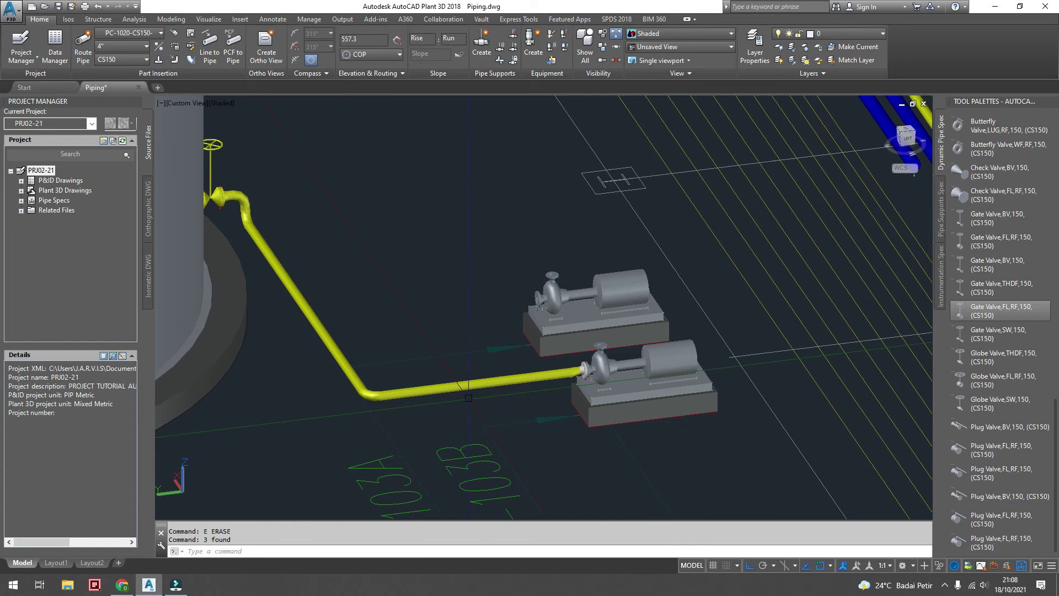
scroll(475, 381, down, 3)
mouse_move(474, 381)
shift+middle_down()
mouse_move(490, 380)
mouse_move(482, 402)
shift+middle_up()
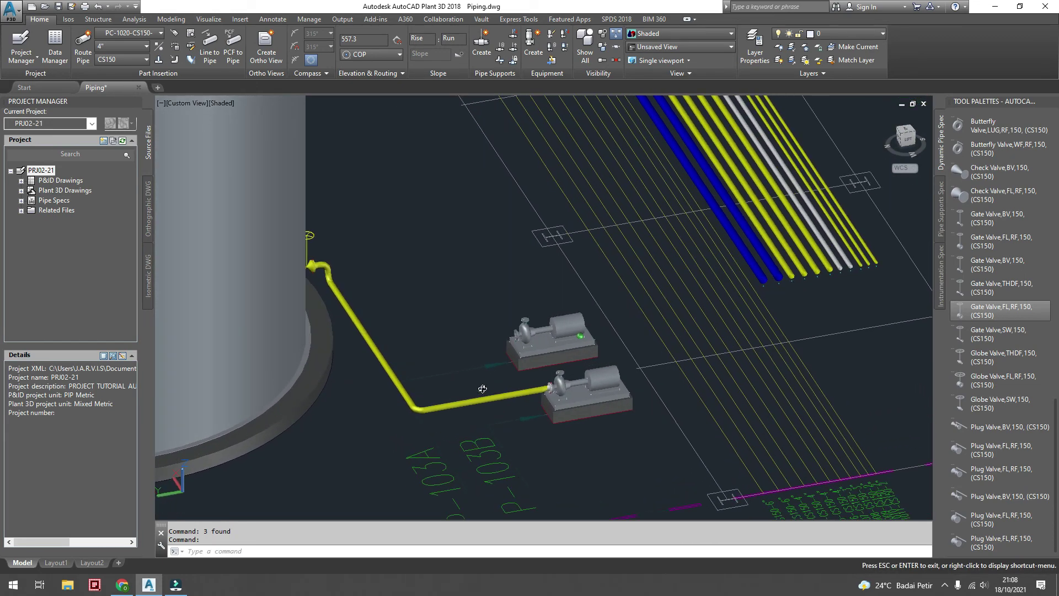
scroll(532, 427, up, 2)
scroll(532, 427, up, 2)
shift+middle_drag(532, 427, 610, 420)
scroll(610, 421, up, 2)
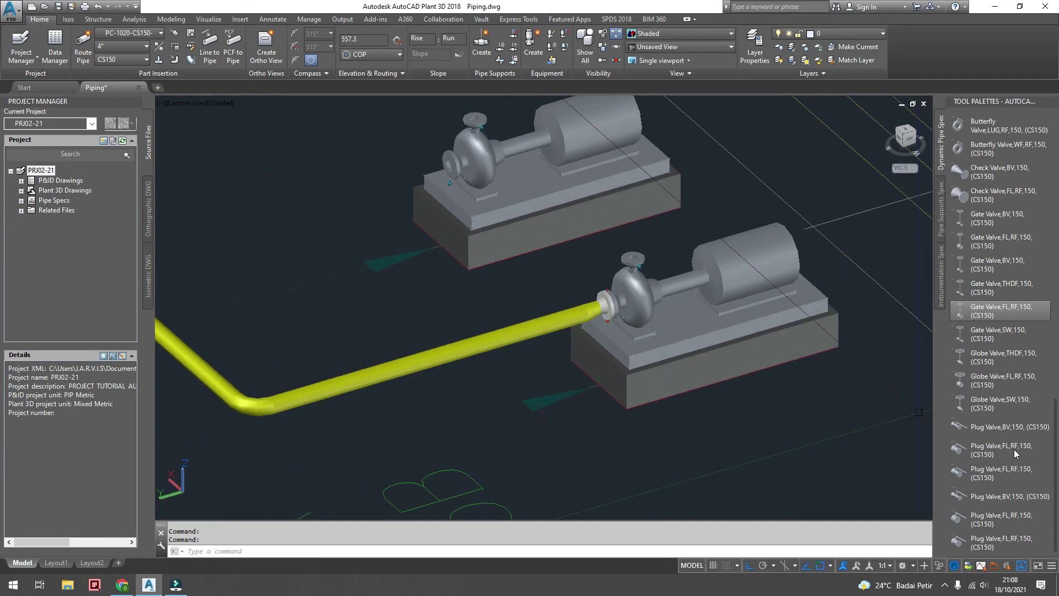
scroll(993, 462, up, 3)
scroll(995, 461, up, 3)
scroll(994, 461, up, 3)
scroll(996, 459, up, 3)
scroll(996, 458, down, 3)
scroll(996, 452, down, 3)
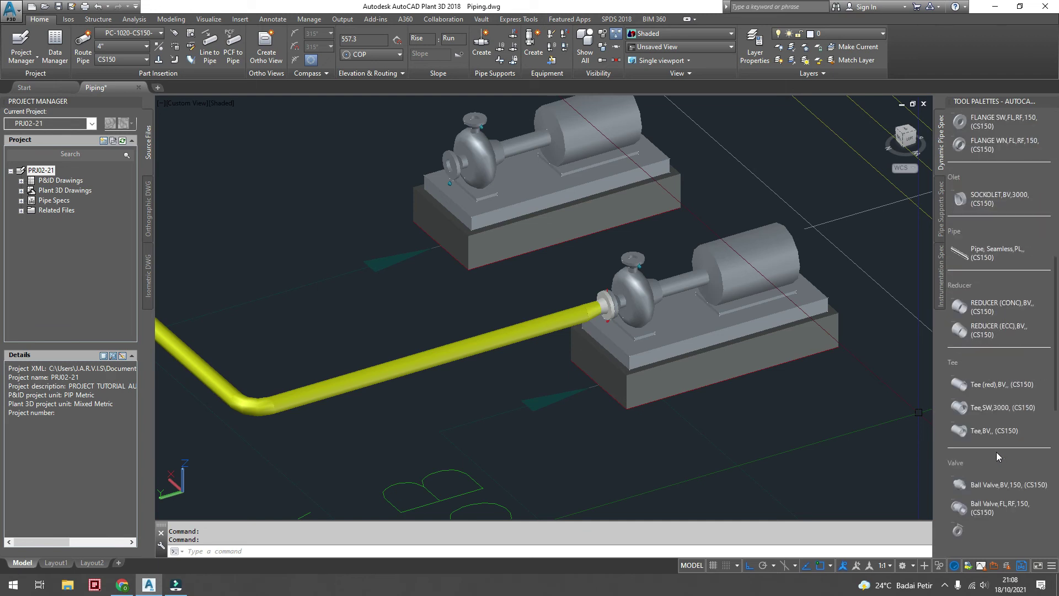
scroll(996, 451, down, 3)
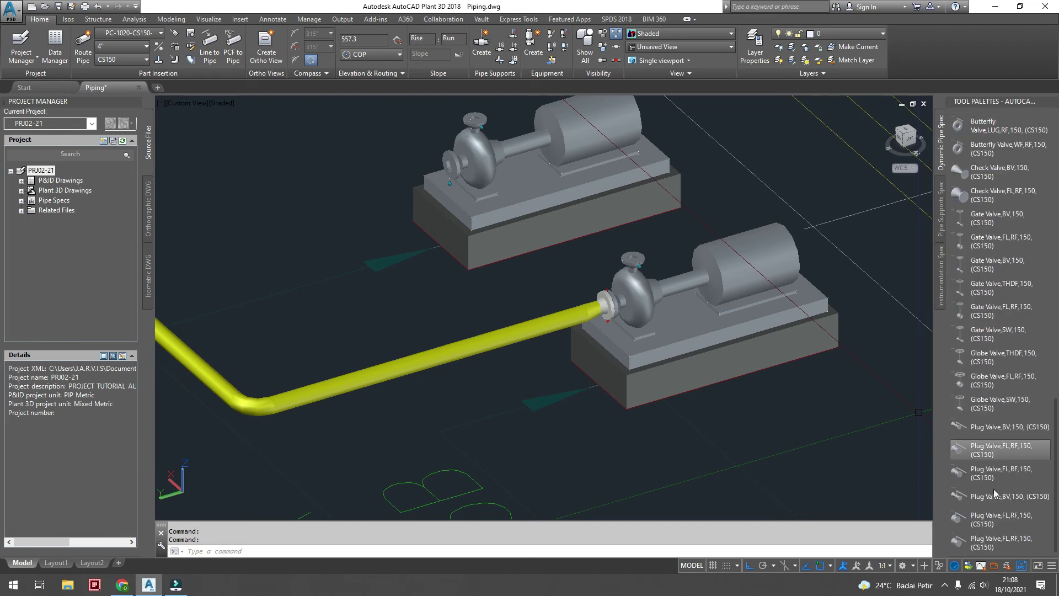